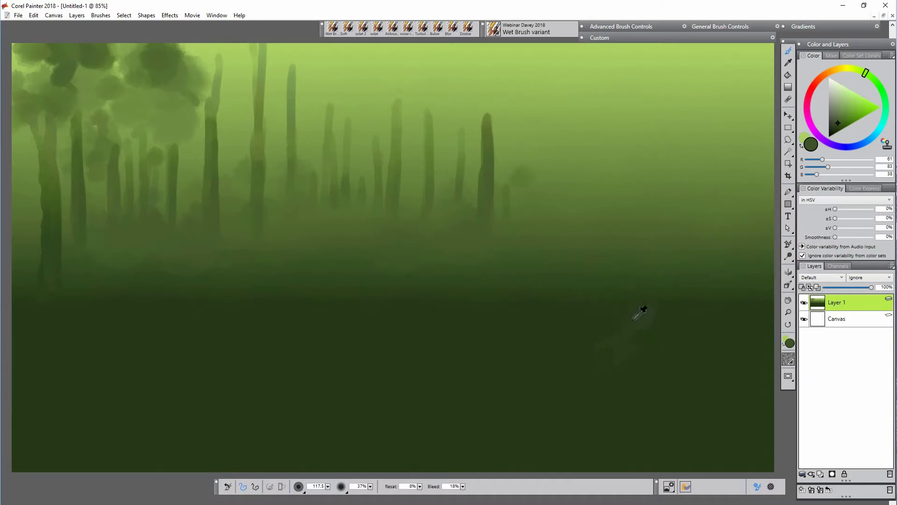
Paint sampled dark and mid-green patches across the empty forest floor, building uneven ground and a dark bush at the far right
alt+click(634, 320)
drag(624, 350, 648, 286)
alt+click(615, 359)
drag(632, 333, 561, 354)
mouse_move(574, 278)
mouse_down()
mouse_move(597, 304)
mouse_move(725, 276)
mouse_move(759, 402)
mouse_up()
drag(673, 437, 537, 450)
mouse_move(503, 454)
mouse_down()
mouse_move(451, 417)
mouse_move(240, 397)
mouse_move(278, 350)
mouse_move(395, 300)
mouse_move(120, 253)
mouse_move(220, 301)
mouse_move(132, 263)
mouse_move(115, 304)
mouse_up()
Paint taller green tree trunks, canopy foliage and low undergrowth across the misty middle distance with the Wet Brush variant
alt+click(82, 290)
mouse_move(256, 278)
mouse_down()
mouse_move(331, 246)
mouse_move(286, 244)
mouse_move(559, 232)
mouse_move(598, 253)
mouse_move(547, 163)
mouse_move(544, 208)
mouse_move(528, 108)
mouse_move(555, 221)
mouse_up()
mouse_move(513, 316)
mouse_down()
mouse_move(480, 212)
mouse_move(490, 127)
mouse_move(461, 201)
mouse_move(518, 137)
mouse_move(576, 202)
mouse_move(582, 159)
mouse_move(574, 187)
mouse_move(569, 118)
mouse_move(616, 159)
mouse_move(643, 207)
mouse_move(610, 172)
mouse_move(578, 324)
mouse_move(686, 221)
mouse_move(621, 301)
mouse_move(609, 234)
mouse_move(617, 120)
mouse_move(593, 245)
mouse_move(631, 69)
mouse_move(632, 111)
mouse_move(593, 262)
mouse_move(604, 267)
mouse_move(611, 204)
mouse_move(602, 260)
mouse_move(591, 275)
mouse_move(568, 259)
mouse_move(638, 333)
mouse_move(612, 266)
mouse_move(587, 244)
mouse_move(464, 270)
mouse_move(485, 307)
mouse_move(542, 291)
mouse_move(345, 276)
mouse_move(277, 352)
mouse_move(410, 325)
mouse_move(375, 299)
mouse_move(395, 315)
mouse_move(395, 295)
mouse_move(424, 297)
mouse_move(333, 321)
mouse_move(387, 346)
mouse_move(353, 340)
mouse_move(210, 380)
mouse_move(303, 343)
mouse_move(215, 297)
mouse_move(242, 312)
mouse_move(86, 299)
mouse_move(28, 310)
mouse_up()
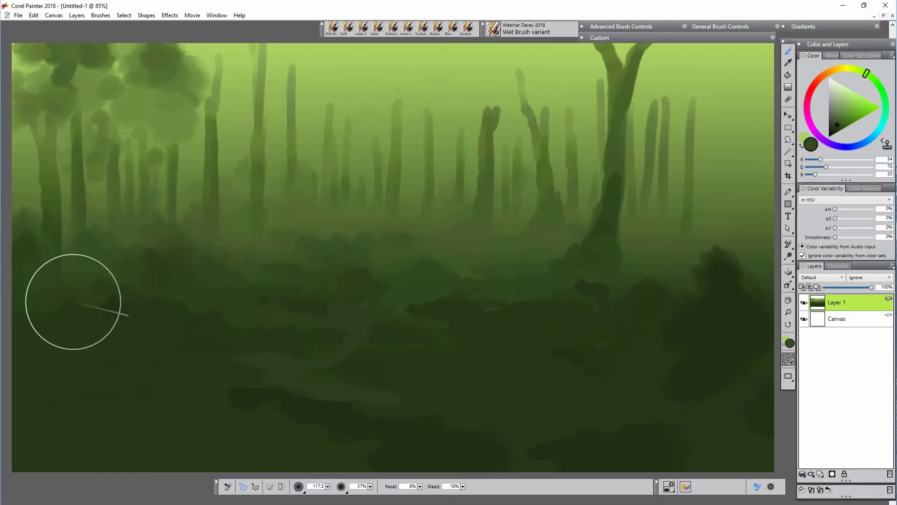
mouse_move(701, 224)
mouse_down()
mouse_move(758, 85)
mouse_move(734, 80)
mouse_move(593, 136)
mouse_move(526, 76)
mouse_move(437, 70)
mouse_move(224, 146)
mouse_move(475, 178)
mouse_move(459, 134)
mouse_move(495, 77)
mouse_move(467, 249)
mouse_move(349, 252)
mouse_move(331, 227)
mouse_move(321, 100)
mouse_move(321, 216)
mouse_move(301, 35)
mouse_move(355, 174)
mouse_move(357, 105)
mouse_move(358, 223)
mouse_move(412, 252)
mouse_move(259, 260)
mouse_move(206, 276)
mouse_move(156, 314)
mouse_move(68, 284)
mouse_move(54, 265)
mouse_move(76, 314)
mouse_move(44, 201)
mouse_move(48, 315)
mouse_move(42, 228)
mouse_move(57, 84)
mouse_move(40, 30)
mouse_up()
mouse_move(601, 211)
mouse_down()
mouse_move(619, 107)
mouse_move(605, 234)
mouse_move(603, 182)
mouse_move(623, 328)
mouse_move(574, 324)
mouse_move(619, 260)
mouse_move(587, 330)
mouse_up()
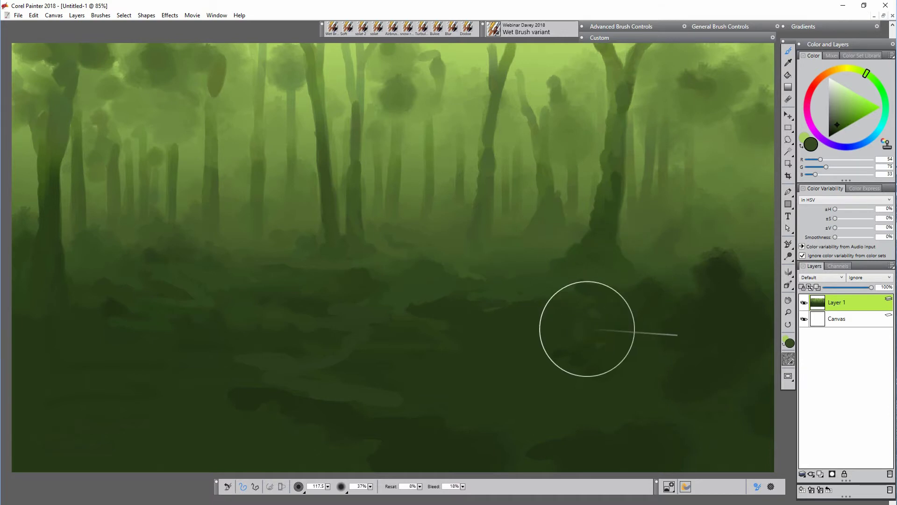
Sample the light background green and paint a bright glow between the distant central trunks, reducing the brush size to 42.1
alt+click(429, 72)
mouse_move(407, 182)
mouse_down()
mouse_move(406, 161)
mouse_move(420, 185)
mouse_up()
drag(438, 159, 450, 175)
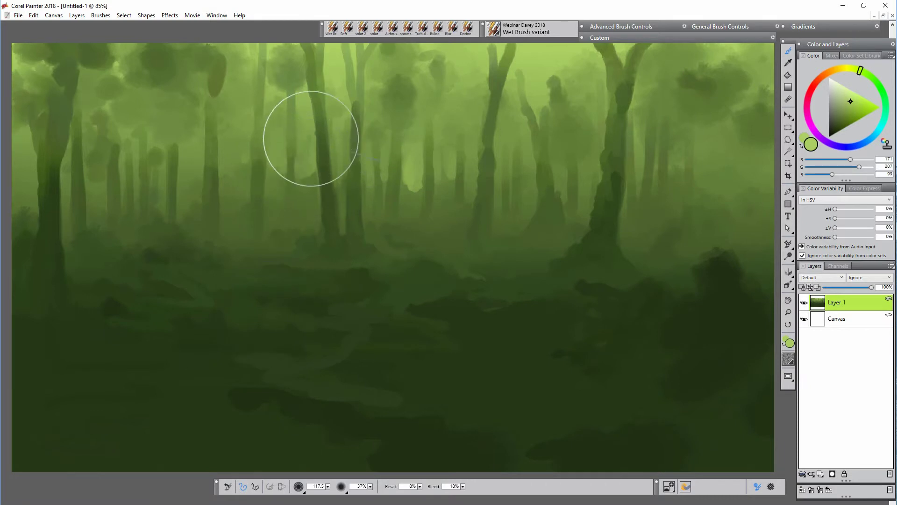
mouse_move(405, 186)
mouse_down()
mouse_move(415, 209)
mouse_move(406, 205)
mouse_up()
drag(327, 486, 308, 486)
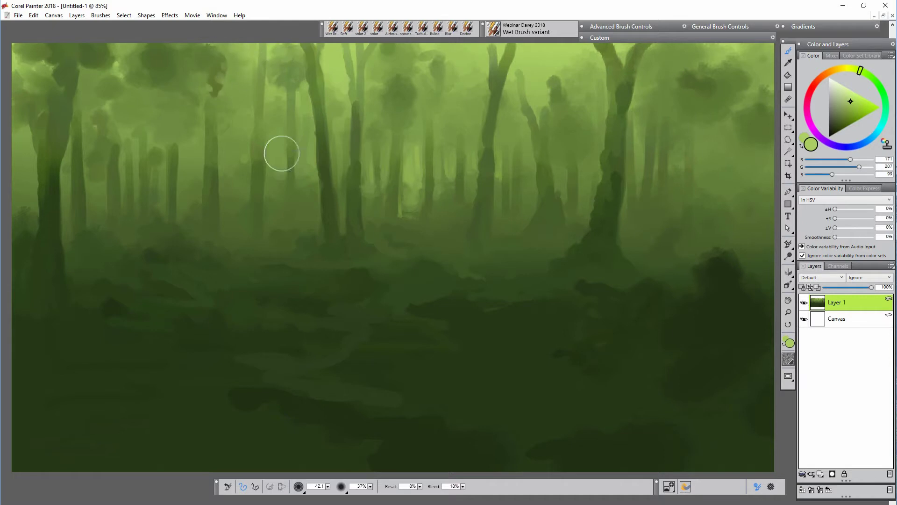
Paint a large dark-green foreground tree on the right with a thick trunk, roots and branches reaching the top edge
alt+click(733, 281)
drag(697, 295, 684, 136)
mouse_move(693, 136)
mouse_down()
mouse_move(706, 262)
mouse_move(724, 205)
mouse_move(727, 144)
mouse_move(600, 59)
mouse_move(657, 96)
mouse_move(559, 49)
mouse_up()
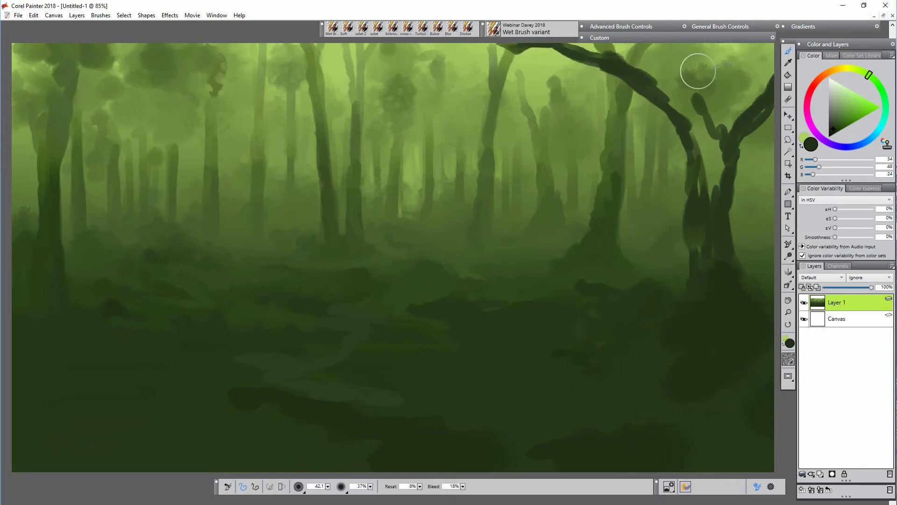
mouse_move(681, 93)
mouse_down()
mouse_move(691, 45)
mouse_move(702, 102)
mouse_move(711, 50)
mouse_up()
drag(693, 101, 714, 189)
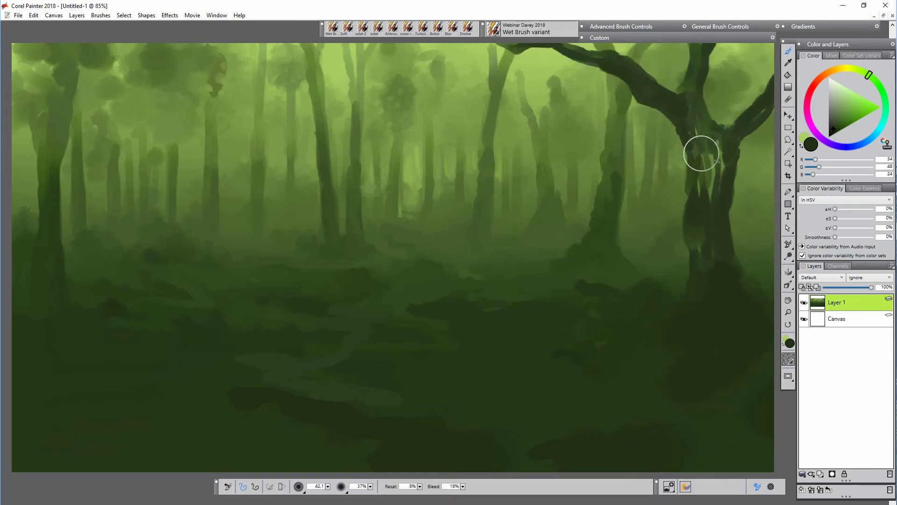
drag(701, 153, 696, 137)
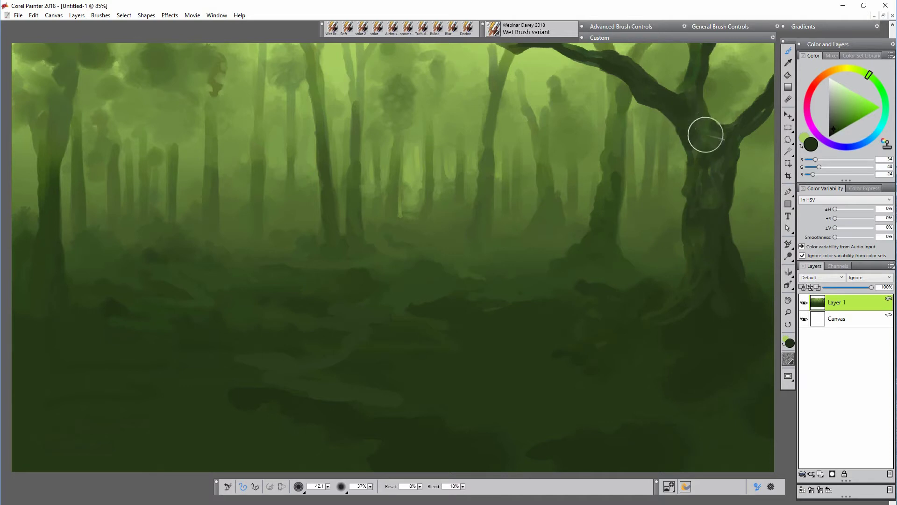
Dab sampled lighter greens as mossy highlights on the foreground tree and as sunlit patches on the ground, softening them with dark green
alt+click(643, 234)
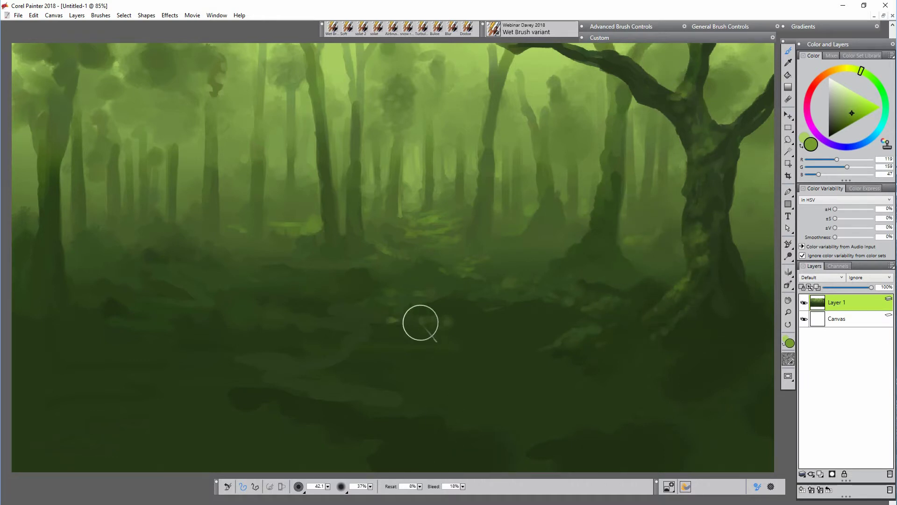
drag(421, 323, 439, 340)
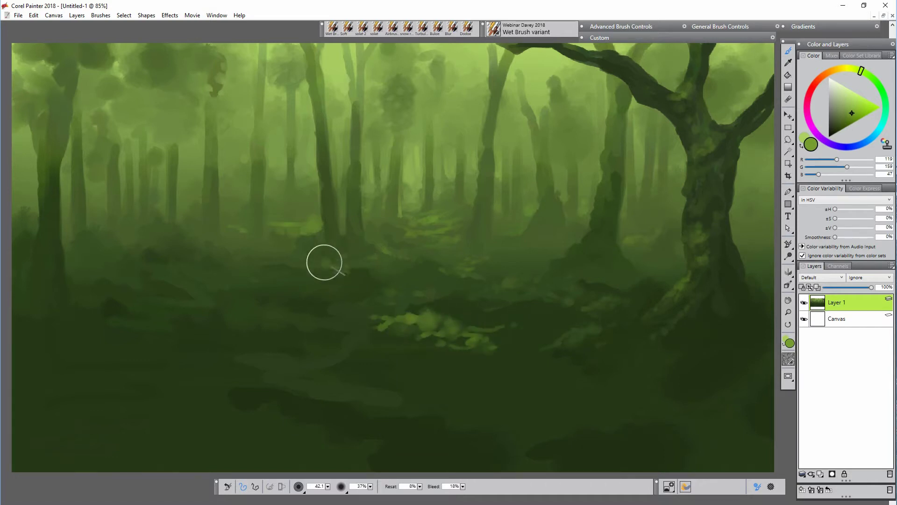
drag(197, 271, 73, 252)
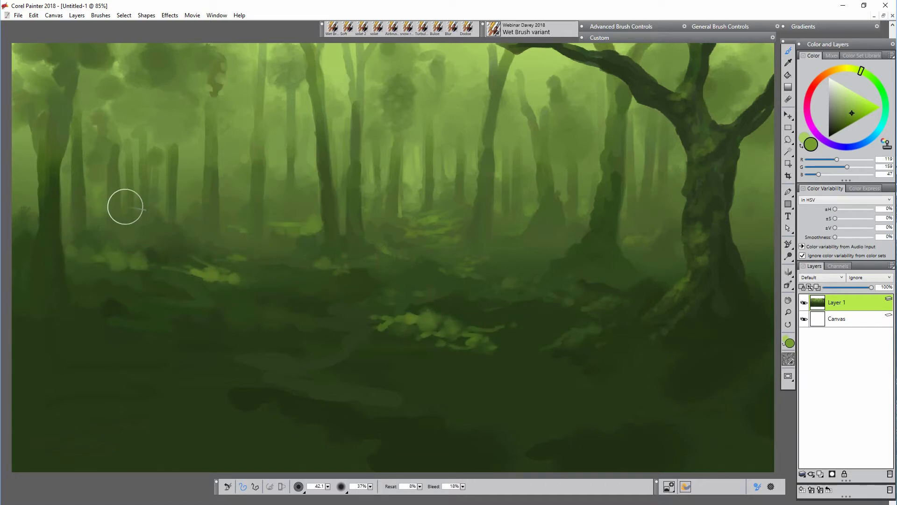
drag(246, 282, 188, 268)
alt+click(215, 297)
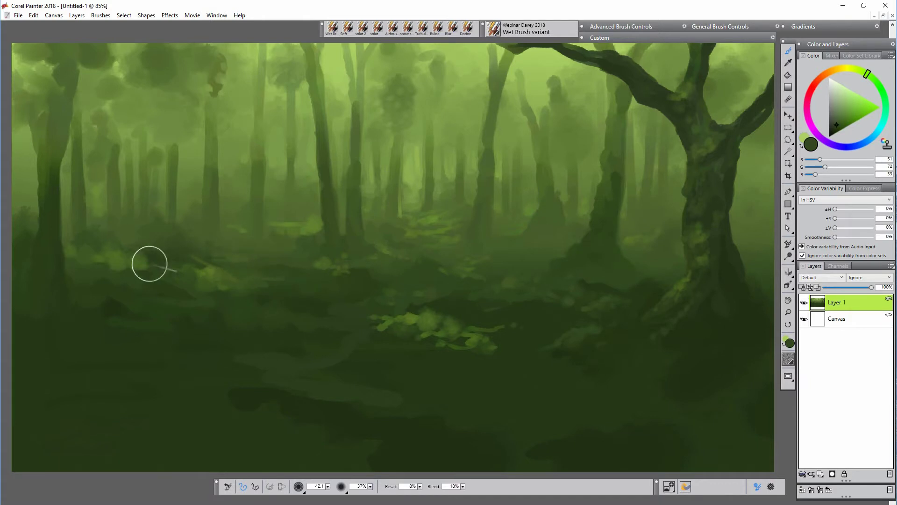
Add a new layer and stamp sampled green leaf flecks over the forest floor with the splat 2 brush
click(833, 472)
click(362, 28)
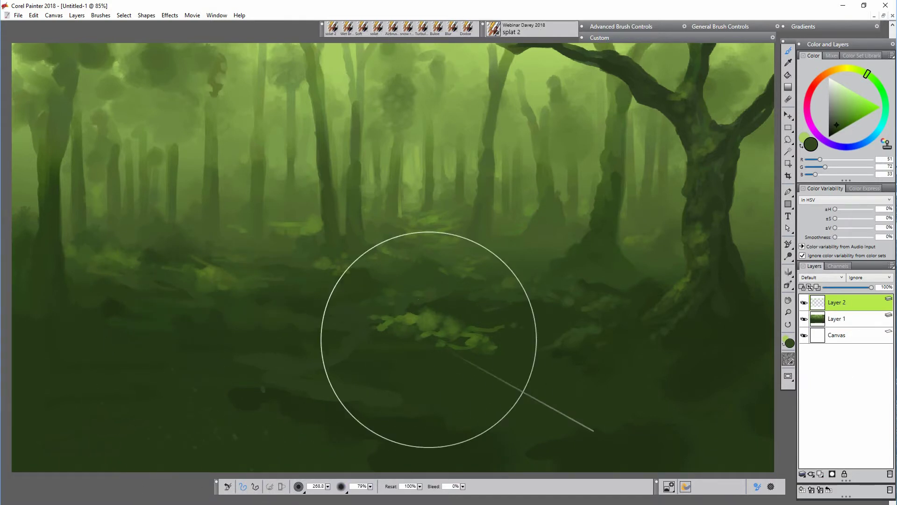
alt+click(417, 320)
click(234, 402)
click(400, 419)
key([)
click(552, 400)
click(169, 276)
click(350, 294)
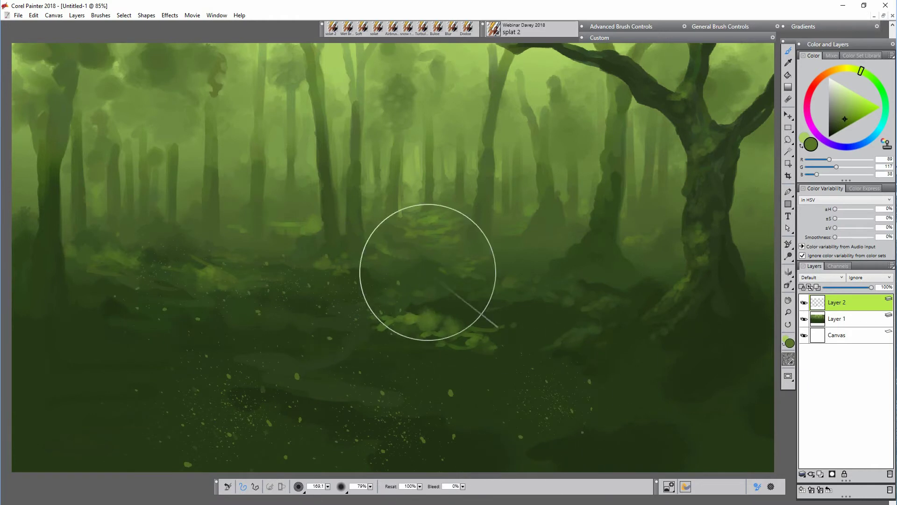
Stamp more splat 2 flecks across the middle ground and left side, and larger ones along the foreground at brush size 538.6
click(432, 274)
click(580, 259)
click(35, 236)
click(86, 345)
key(])
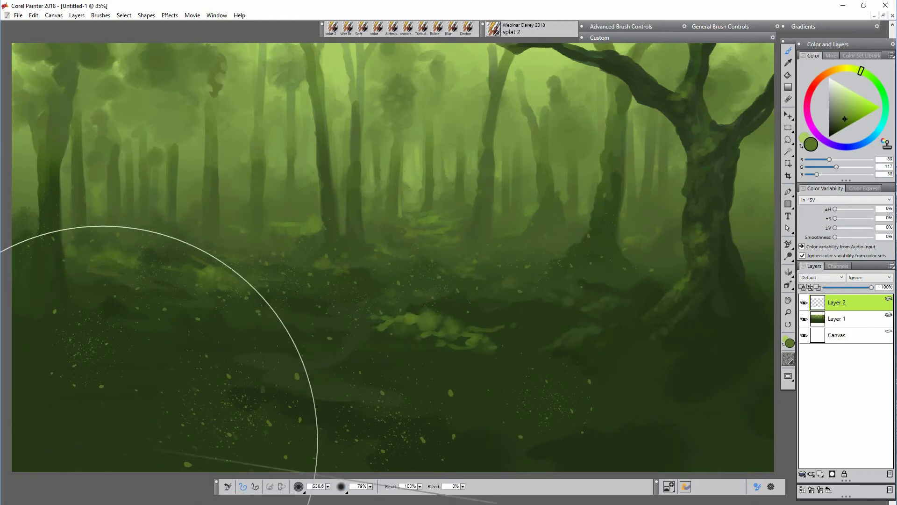
click(222, 441)
click(547, 466)
click(263, 428)
Paint individual larger leaves among the ground flecks using the Detail Airbrush enlarged to size 12.3
key(n)
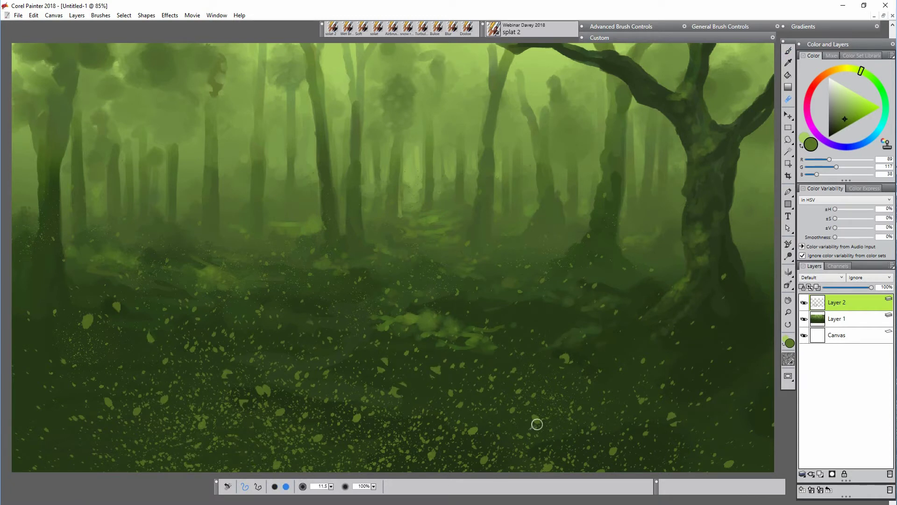
key(b)
click(677, 37)
click(651, 113)
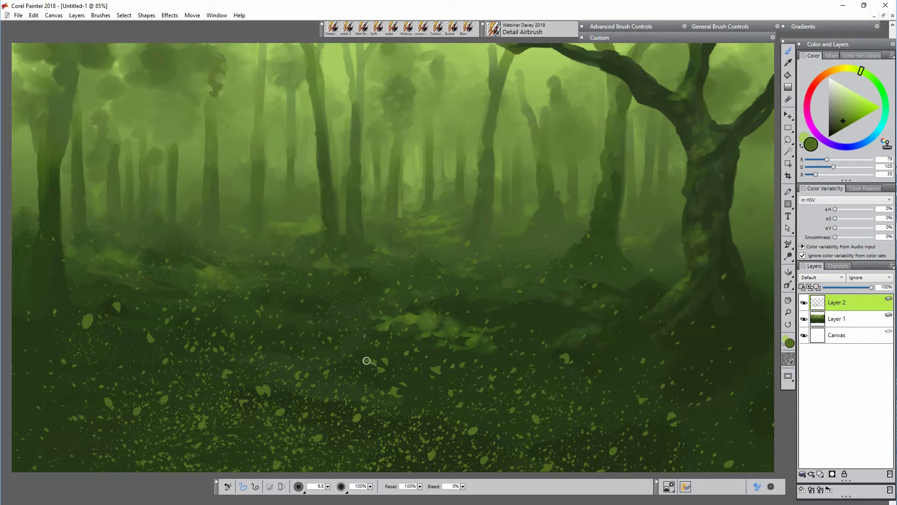
key(bracketright)
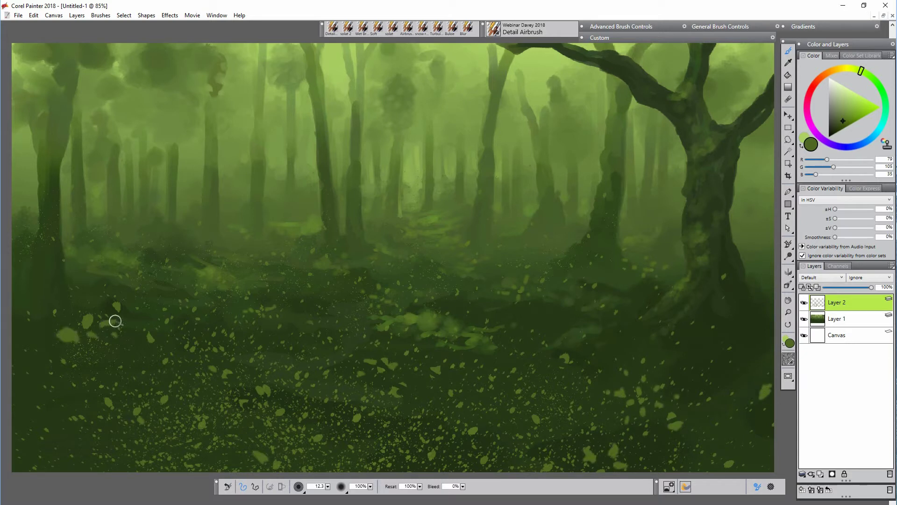
Distort Layer 2 with Free Transform so the leaf flecks spread in perspective over the ground, and compare the result with the layer hidden
click(678, 37)
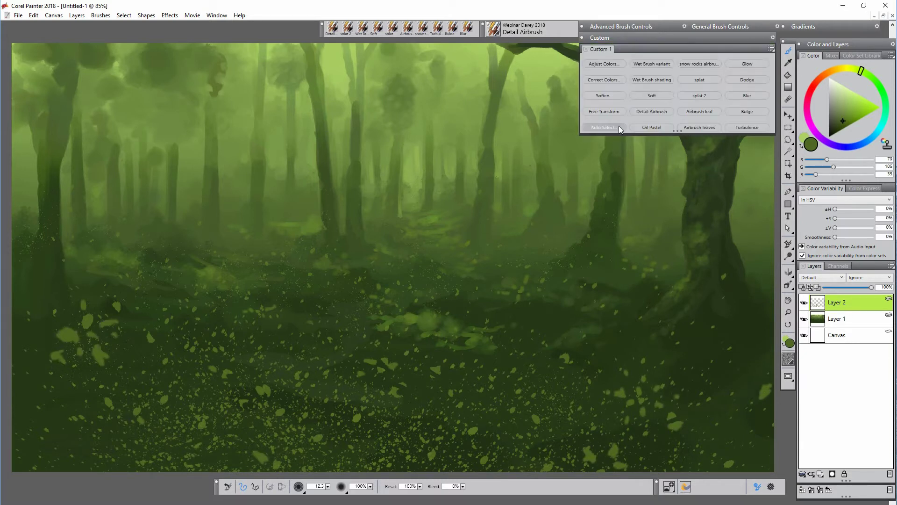
click(592, 113)
key(ctrl+minus)
drag(772, 183, 610, 213)
key(ctrl+minus)
key(ctrl+minus)
drag(646, 387, 701, 399)
drag(222, 387, 109, 440)
drag(551, 235, 536, 256)
drag(358, 265, 345, 264)
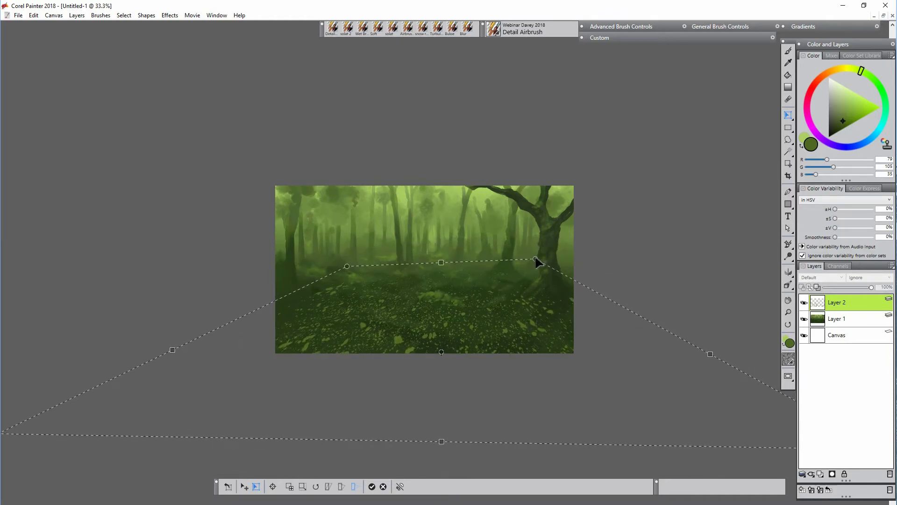
key(Return)
key(ctrl+0)
key(ctrl+alt+0)
key(g)
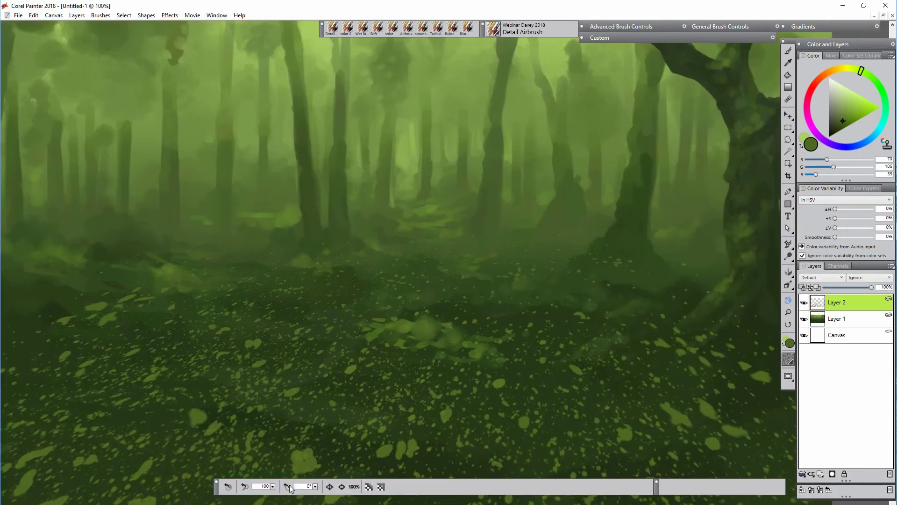
key(ctrl+0)
click(804, 303)
click(804, 302)
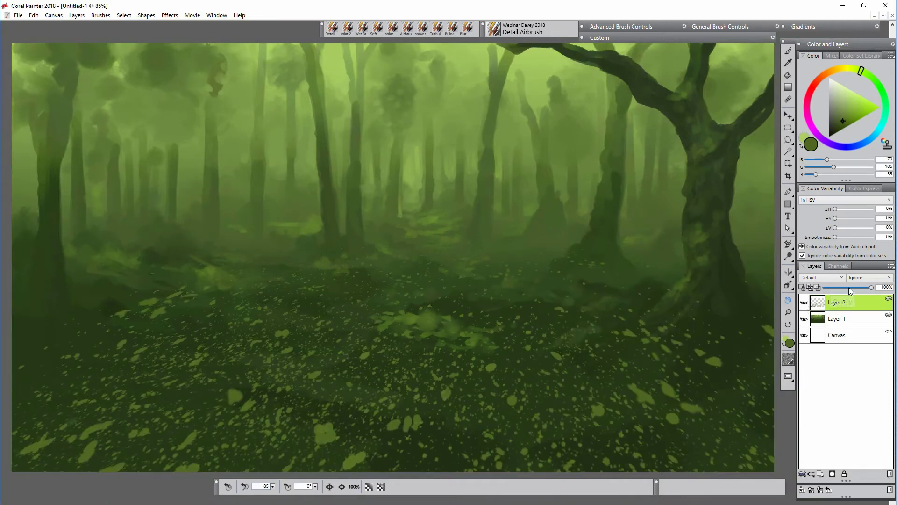
Preserve Layer 2's transparency and recolour the flecks, darkening many with sampled dark greens and brightening some with light yellow-green
click(849, 287)
key(b)
alt+click(675, 341)
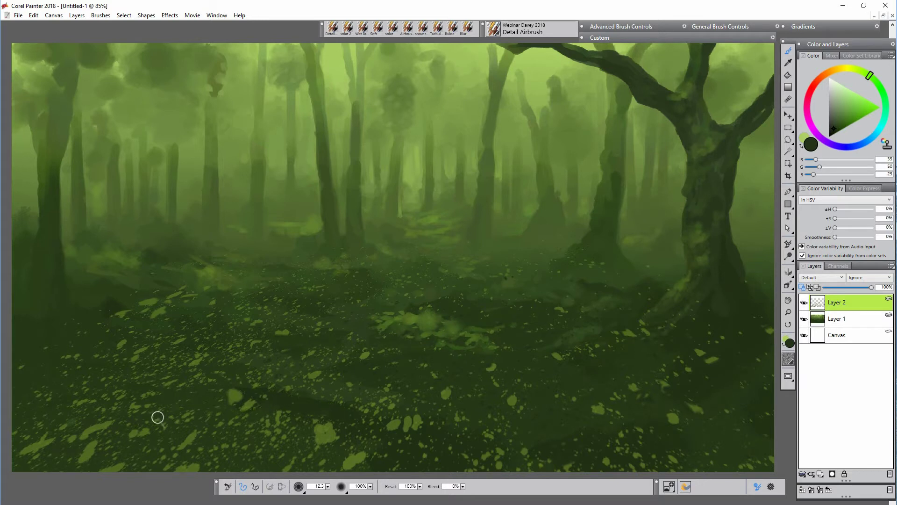
drag(333, 413, 265, 403)
mouse_move(266, 403)
mouse_down()
mouse_move(62, 335)
mouse_move(216, 337)
mouse_move(293, 310)
mouse_move(97, 401)
mouse_move(155, 404)
mouse_move(219, 465)
mouse_move(293, 383)
mouse_up()
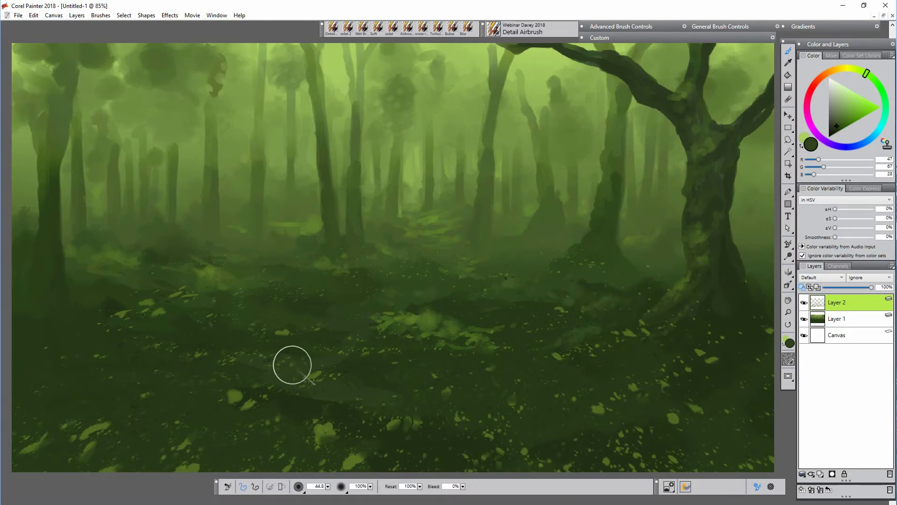
alt+click(438, 216)
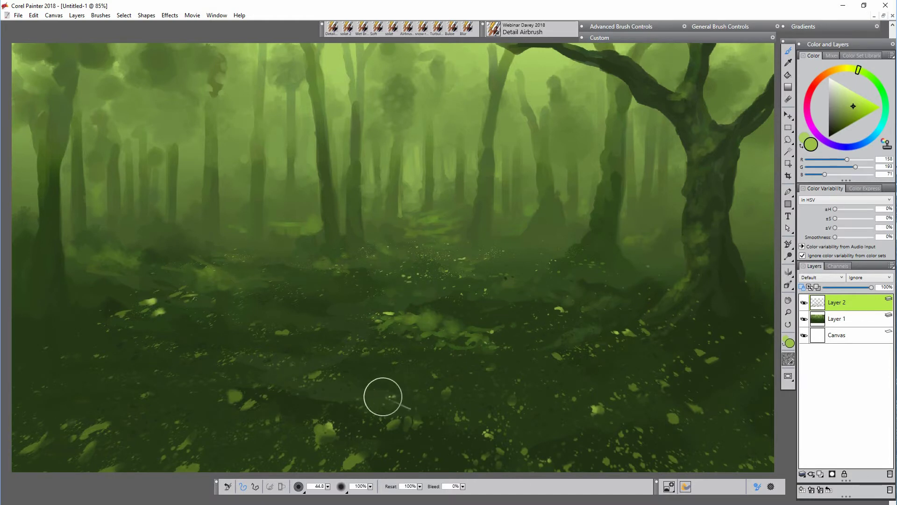
Add a new layer between Layer 1 and Layer 2 and set its composite method to Shadow Map
click(846, 318)
click(377, 28)
key(ctrl+shift+n)
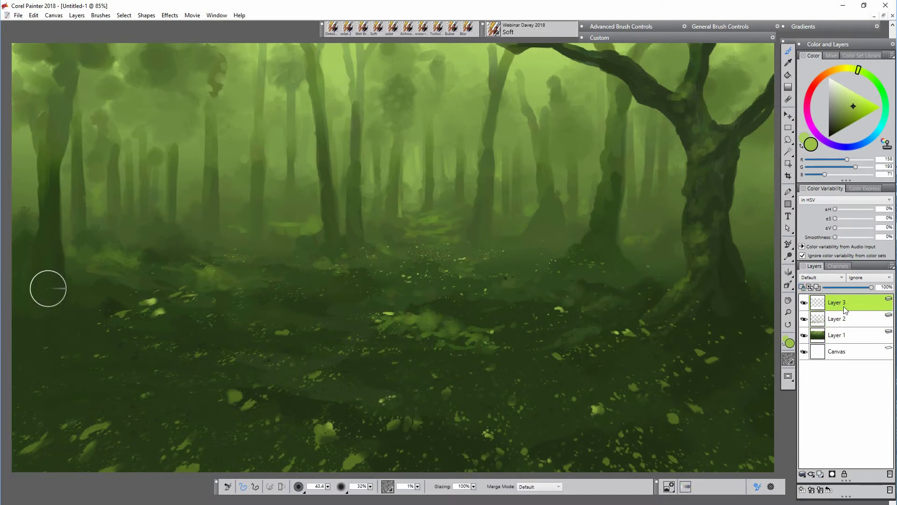
click(834, 277)
click(836, 320)
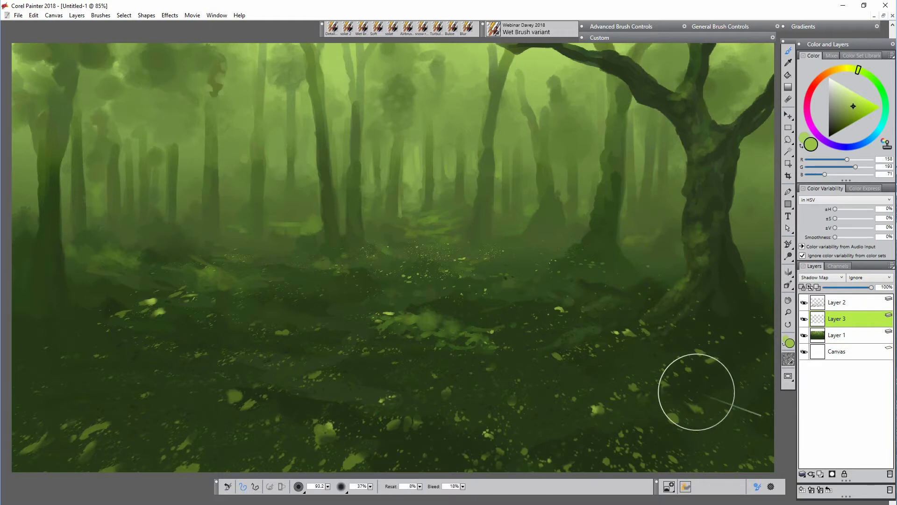
Shade the foreground tree and the area around its roots with the Wet Brush variant in green RGB 89, 152, 82
alt+click(737, 316)
click(844, 110)
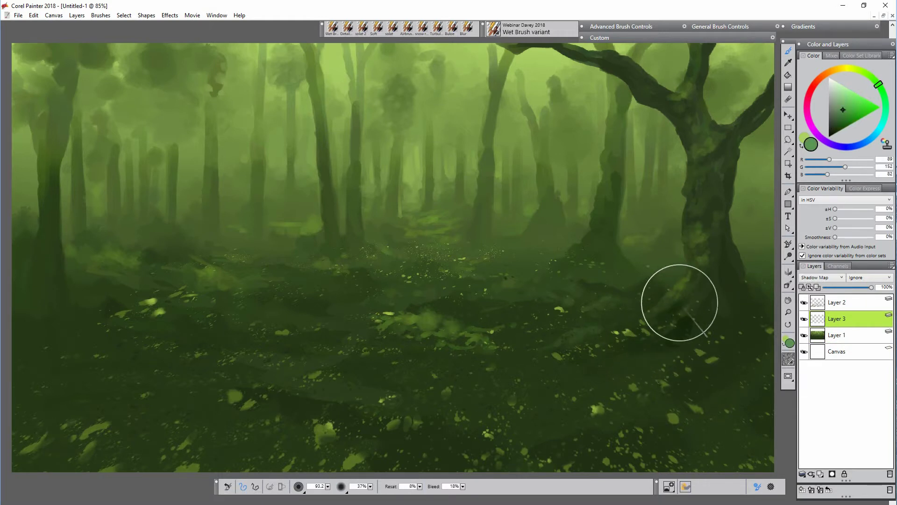
mouse_move(719, 277)
mouse_down()
mouse_move(721, 297)
mouse_move(703, 254)
mouse_move(722, 155)
mouse_up()
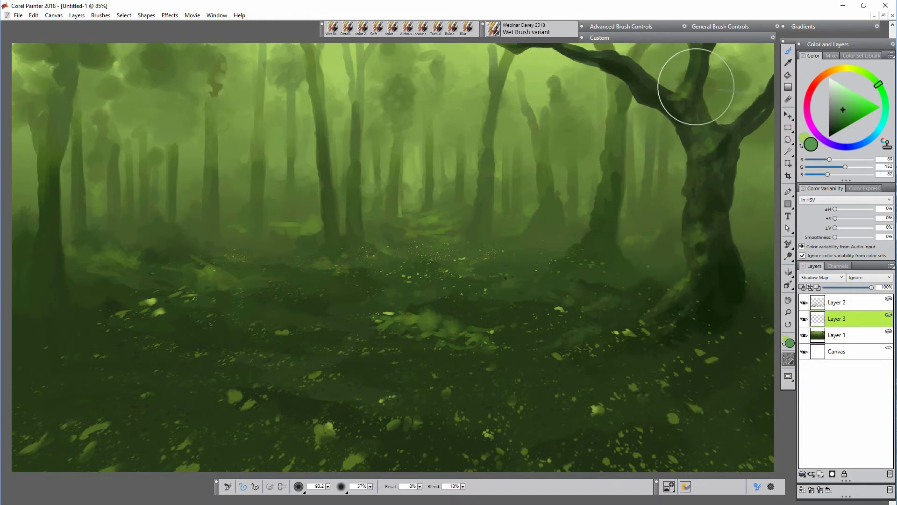
mouse_move(696, 124)
mouse_down()
mouse_move(725, 171)
mouse_move(745, 121)
mouse_move(734, 127)
mouse_move(726, 198)
mouse_move(719, 172)
mouse_move(722, 227)
mouse_move(750, 298)
mouse_move(752, 285)
mouse_move(762, 348)
mouse_up()
mouse_move(759, 228)
mouse_down()
mouse_move(738, 218)
mouse_move(770, 220)
mouse_move(747, 238)
mouse_up()
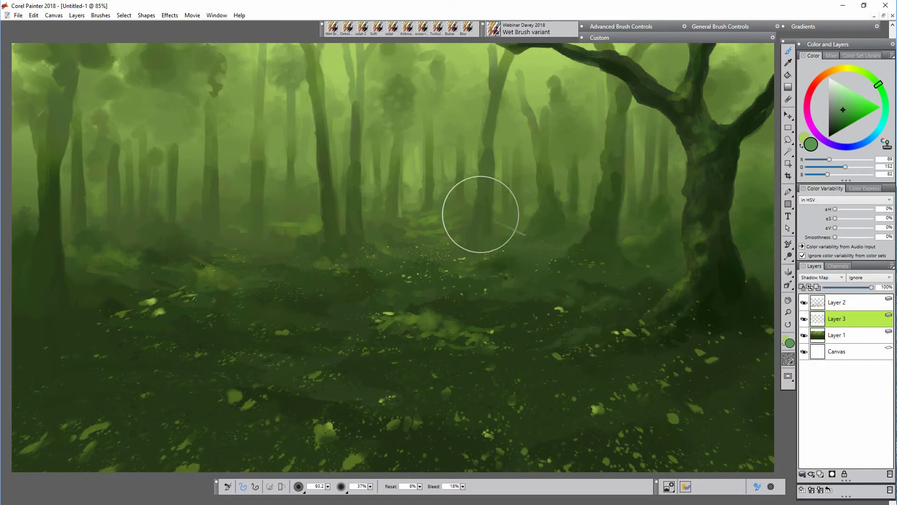
Deepen the middle-distance trunks on the shadow layer with the softer green RGB 128, 169, 123
alt+click(327, 196)
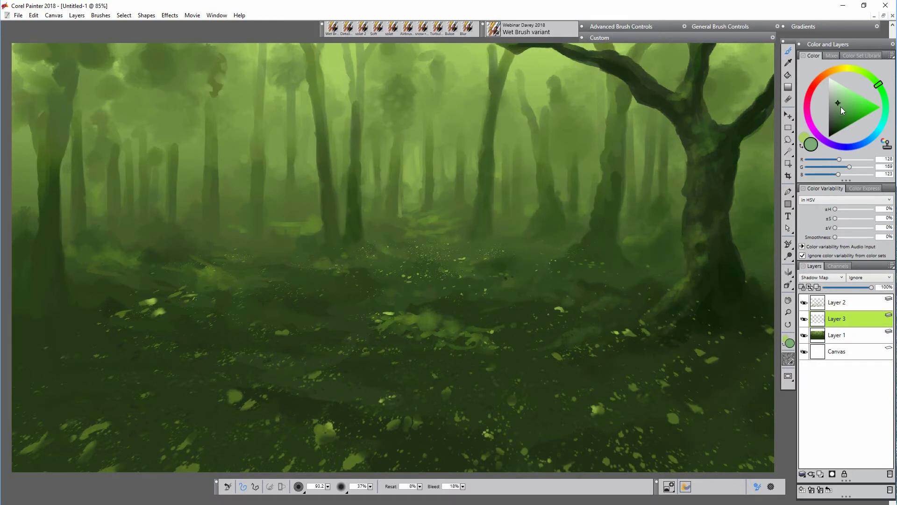
mouse_move(326, 192)
mouse_down()
mouse_move(319, 87)
mouse_move(376, 142)
mouse_up()
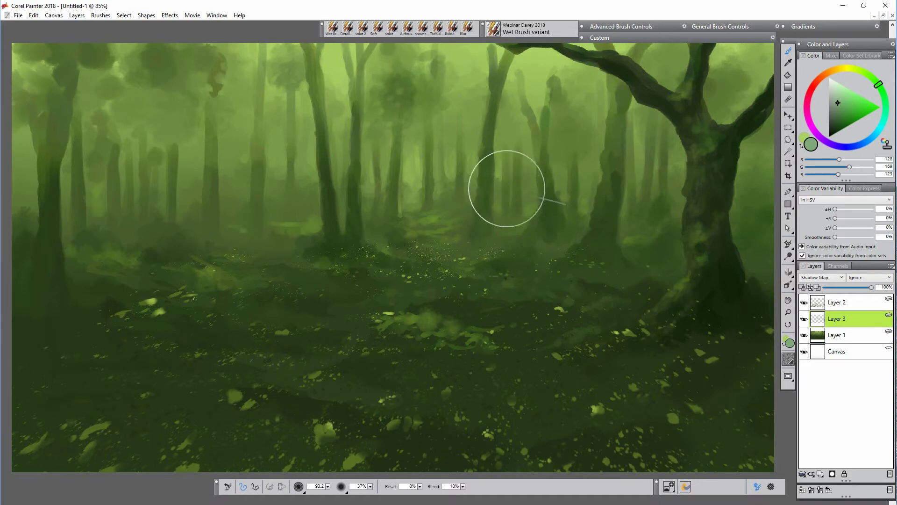
drag(257, 189, 252, 52)
Shade the left-hand trees and canopy, and add broad shadow patches across the forest floor, using grey-green RGB 143, 164, 140
click(835, 102)
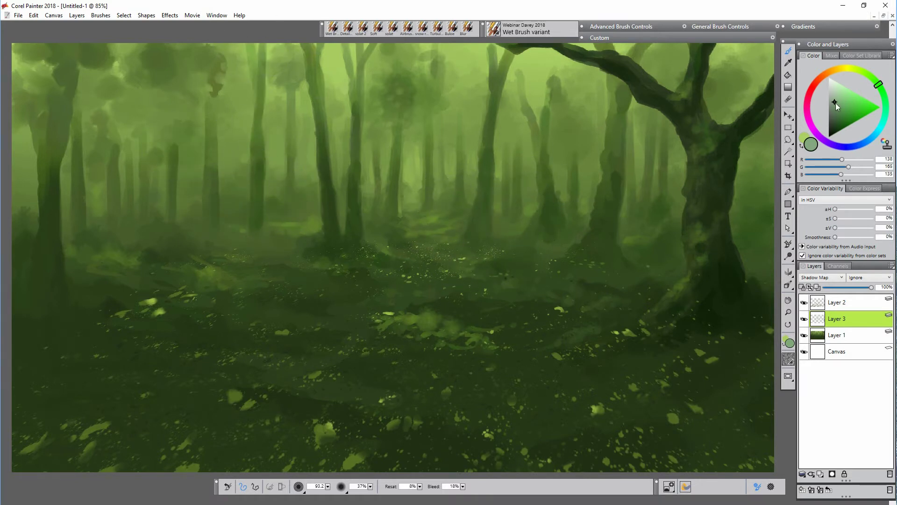
mouse_move(157, 154)
mouse_down()
mouse_move(146, 124)
mouse_move(53, 147)
mouse_move(62, 299)
mouse_move(36, 131)
mouse_move(47, 54)
mouse_up()
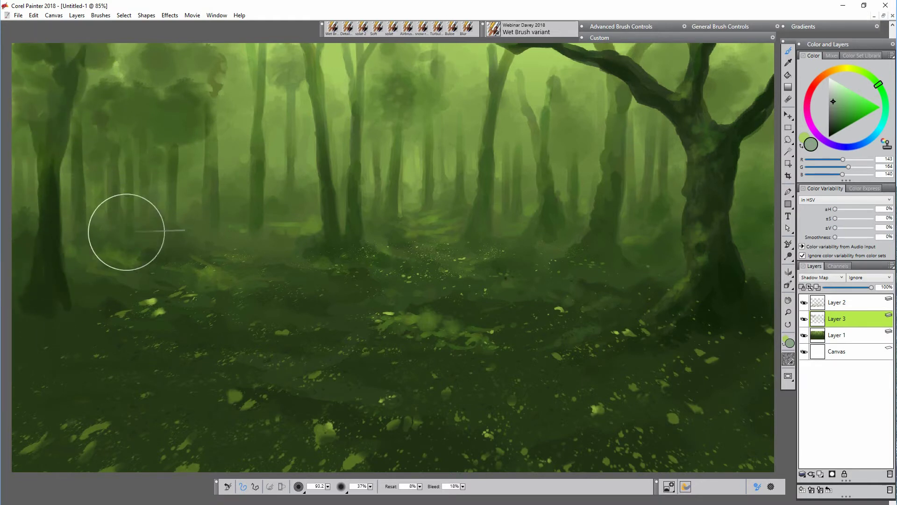
mouse_move(215, 96)
mouse_down()
mouse_move(206, 58)
mouse_move(212, 63)
mouse_move(128, 93)
mouse_move(90, 64)
mouse_up()
mouse_move(252, 237)
mouse_down()
mouse_move(134, 238)
mouse_move(276, 234)
mouse_move(254, 195)
mouse_move(284, 56)
mouse_move(286, 136)
mouse_move(350, 207)
mouse_move(449, 300)
mouse_move(549, 314)
mouse_move(595, 361)
mouse_move(548, 455)
mouse_move(439, 437)
mouse_move(36, 456)
mouse_move(100, 328)
mouse_move(192, 302)
mouse_up()
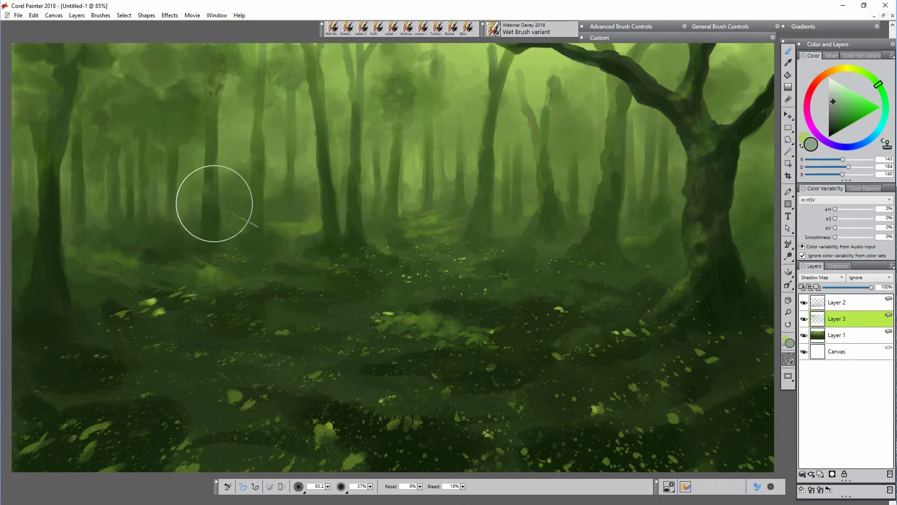
mouse_move(552, 413)
mouse_down()
mouse_move(250, 448)
mouse_move(100, 393)
mouse_move(122, 350)
mouse_move(70, 316)
mouse_up()
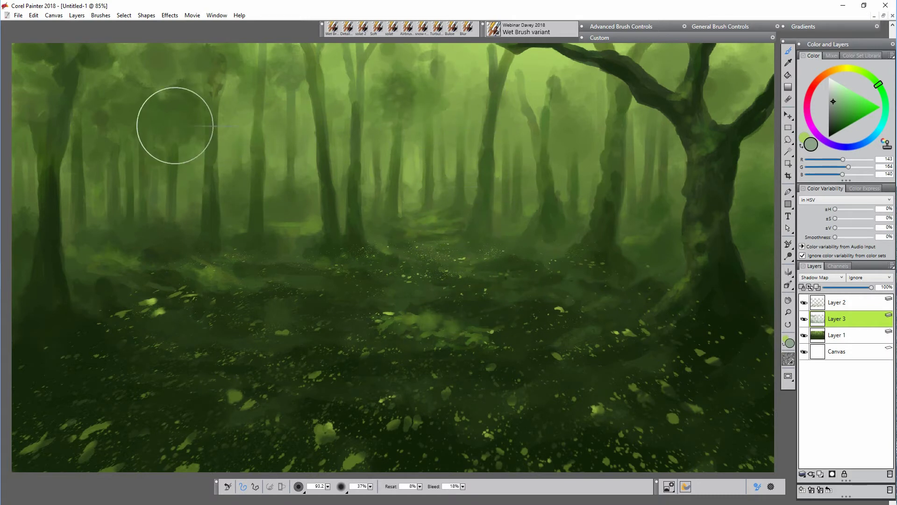
Paint lit foliage patches across the forest floor and foreground roots on Layer 1 using greens RGB 81, 111, 37 and 140, 176, 70
click(836, 334)
alt+click(430, 315)
mouse_move(430, 314)
mouse_down()
mouse_move(353, 332)
mouse_move(381, 334)
mouse_move(372, 358)
mouse_move(380, 356)
mouse_move(351, 345)
mouse_up()
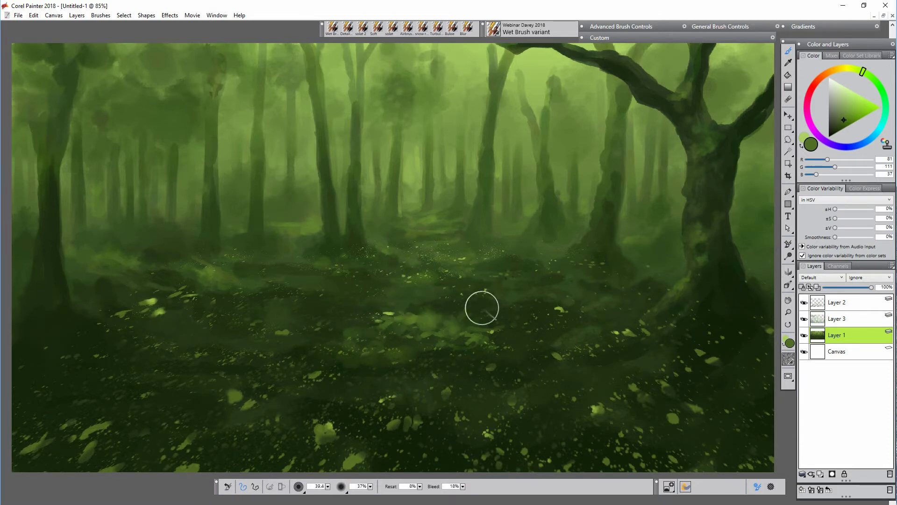
alt+click(444, 318)
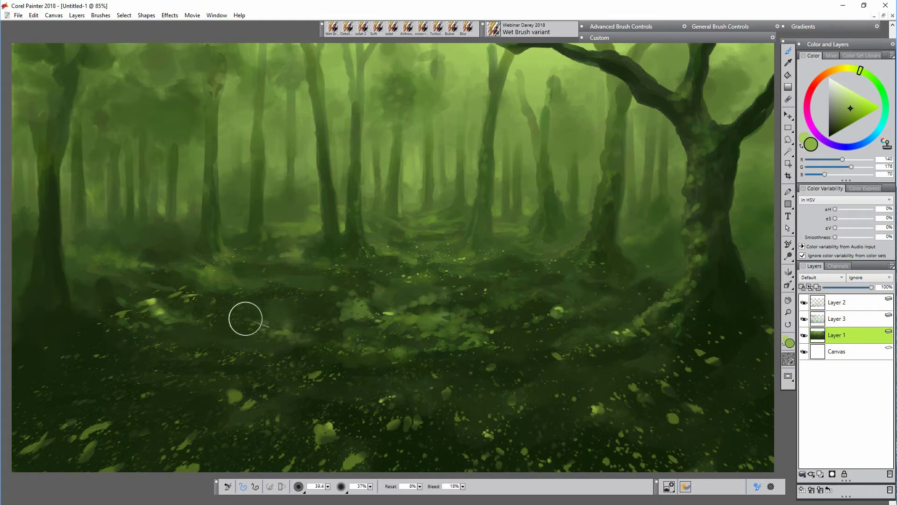
Add a new layer and stamp leaf clusters around the foreground tree's branches with Airbrush leaves in dark green RGB 67, 95, 39
key(ctrl+shift+n)
click(630, 39)
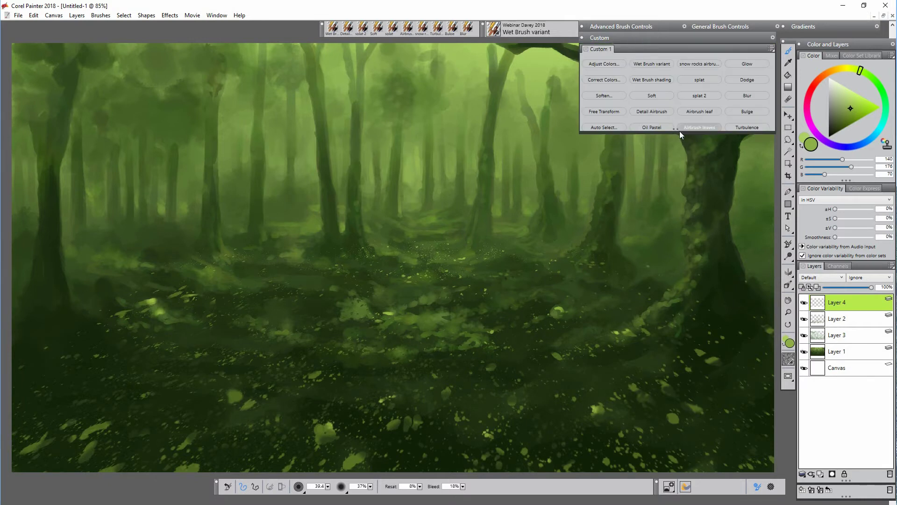
click(699, 127)
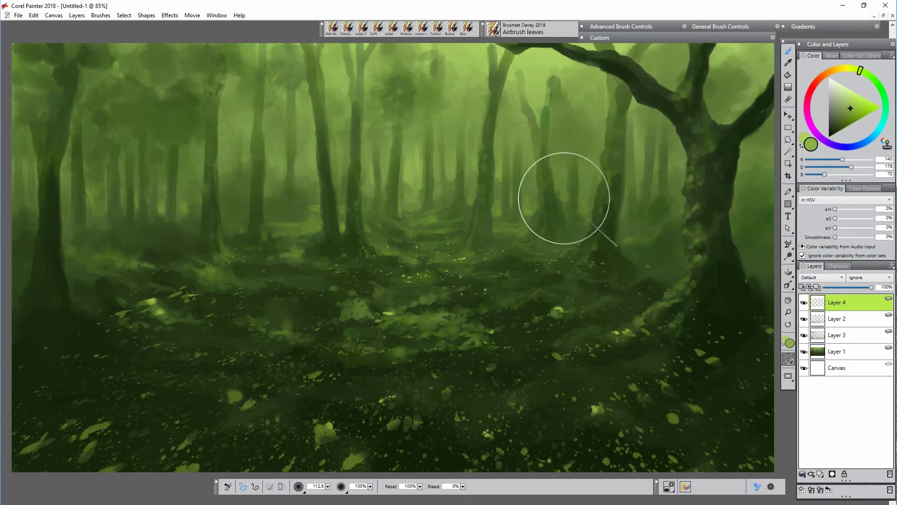
alt+click(592, 208)
click(647, 130)
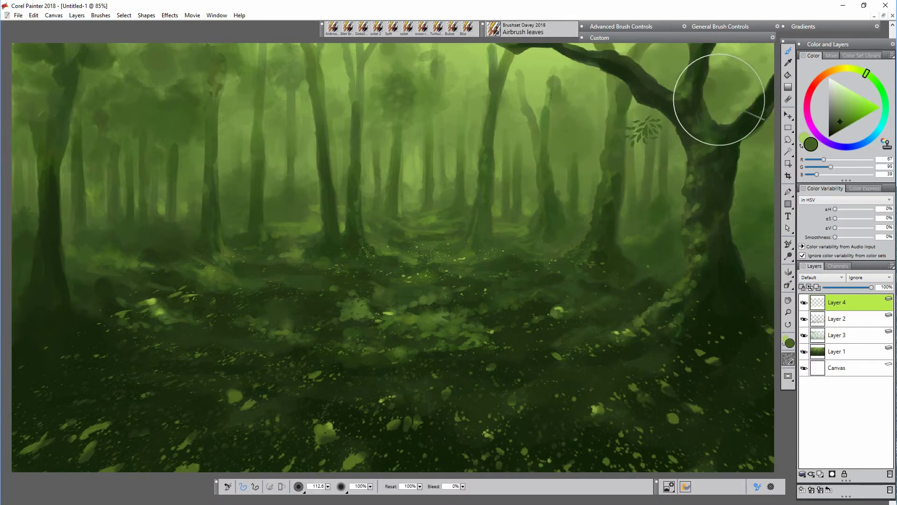
mouse_move(717, 100)
mouse_down()
mouse_move(722, 79)
mouse_move(752, 66)
mouse_up()
click(670, 52)
click(586, 105)
Reduce the leaf brush size to 83.6 and stamp more dark clusters beneath the outer end of the foreground branch
drag(328, 486, 276, 499)
click(560, 101)
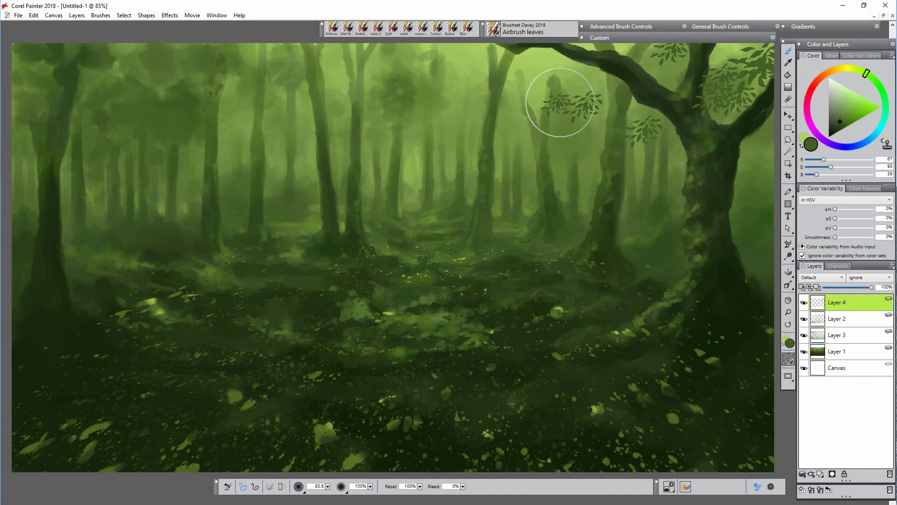
click(574, 81)
drag(549, 65, 518, 72)
click(517, 112)
click(465, 121)
Stamp paler leaf clusters between the central trees with the sampled green RGB 126, 156, 73
alt+click(468, 120)
click(480, 85)
click(467, 127)
click(429, 94)
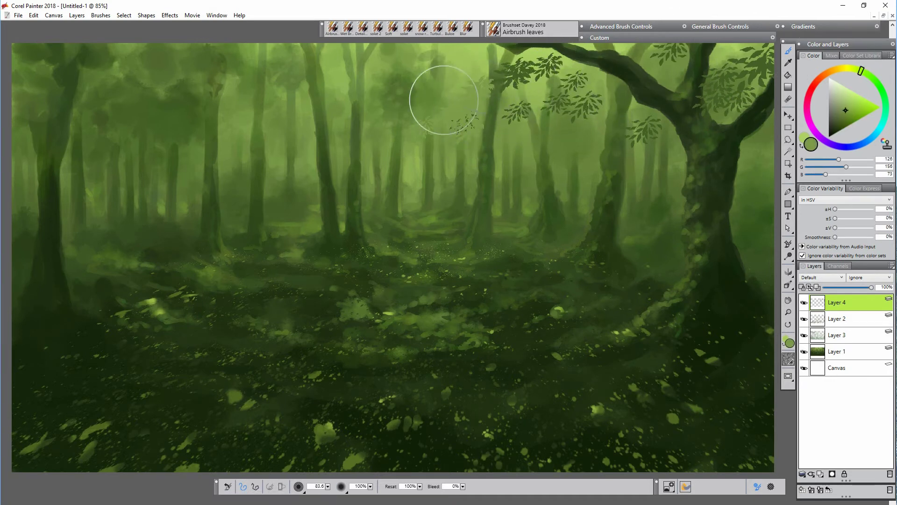
click(446, 67)
click(473, 56)
Stamp leaf clusters in the canopy left of centre, using a green sampled from the foliage there
alt+click(414, 87)
drag(385, 59, 419, 54)
click(385, 108)
click(338, 97)
Stamp soft leaf clusters around the thin trunks left of centre with greens RGB 110, 145, 67 and 100, 131, 62
alt+click(328, 106)
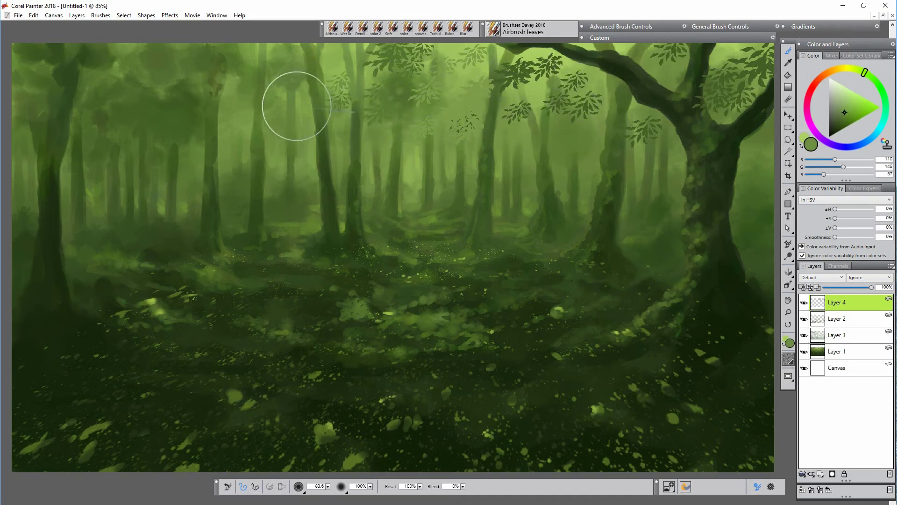
drag(304, 105, 293, 83)
alt+click(281, 83)
click(294, 126)
click(235, 104)
click(295, 157)
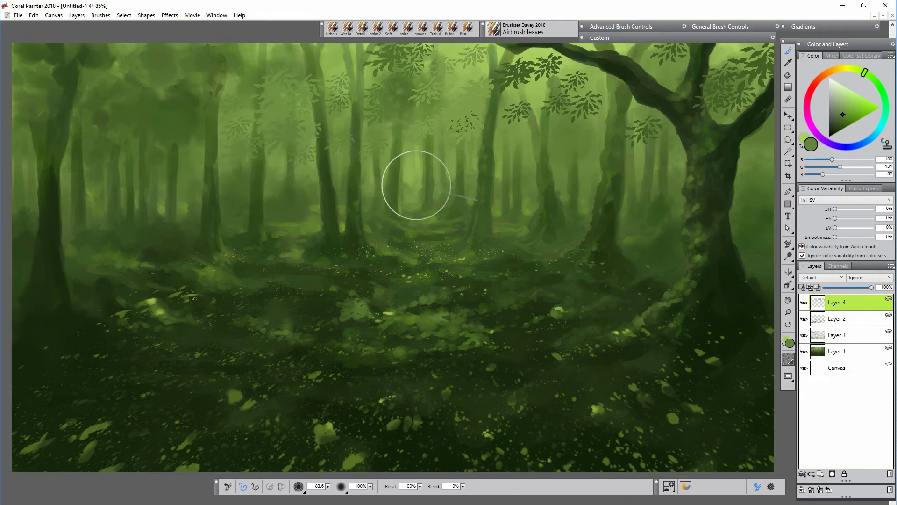
Stamp leaf clusters over the left-hand canopy edge using a green sampled from the trees behind it
click(205, 128)
alt+click(169, 138)
click(214, 100)
click(232, 108)
click(248, 55)
Fill the far-left canopy and the area below it with leaf clusters in green RGB 101, 130, 58
alt+click(265, 81)
click(157, 99)
click(139, 64)
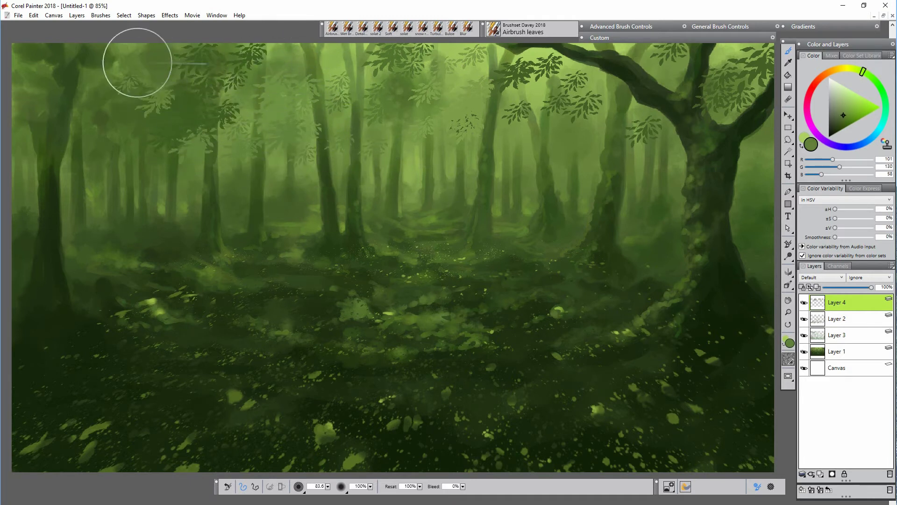
click(106, 59)
click(30, 121)
drag(96, 165, 130, 176)
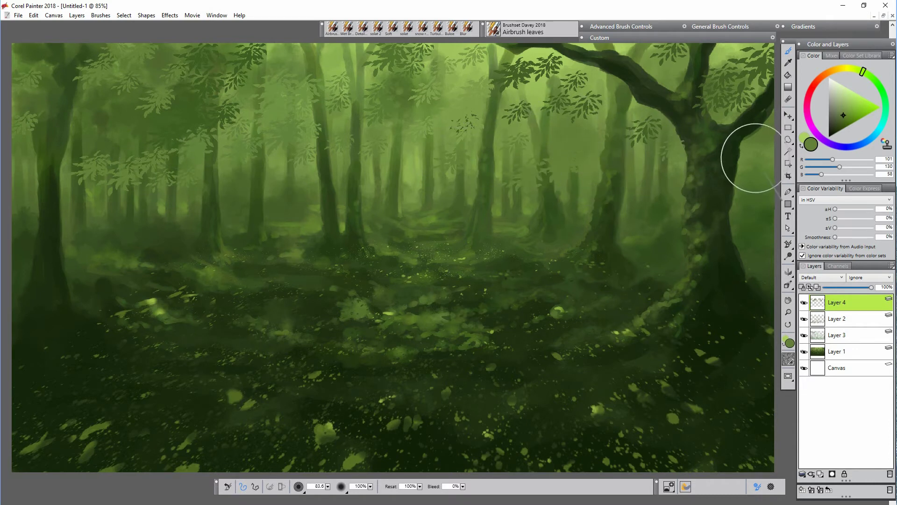
Stamp leaf clusters on both sides of the foreground trunk, and thin the leaves on Layer 4 with a small Eraser
click(761, 198)
click(664, 218)
alt+click(626, 326)
key(n)
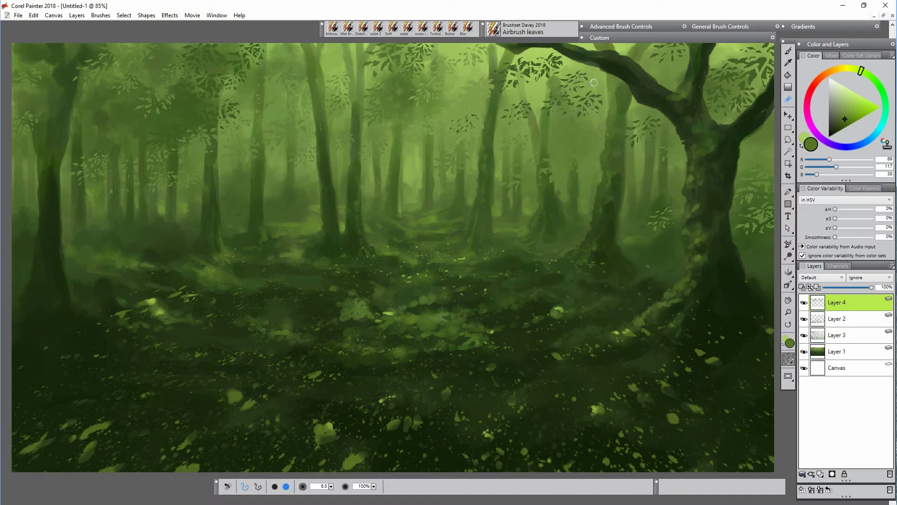
key(b)
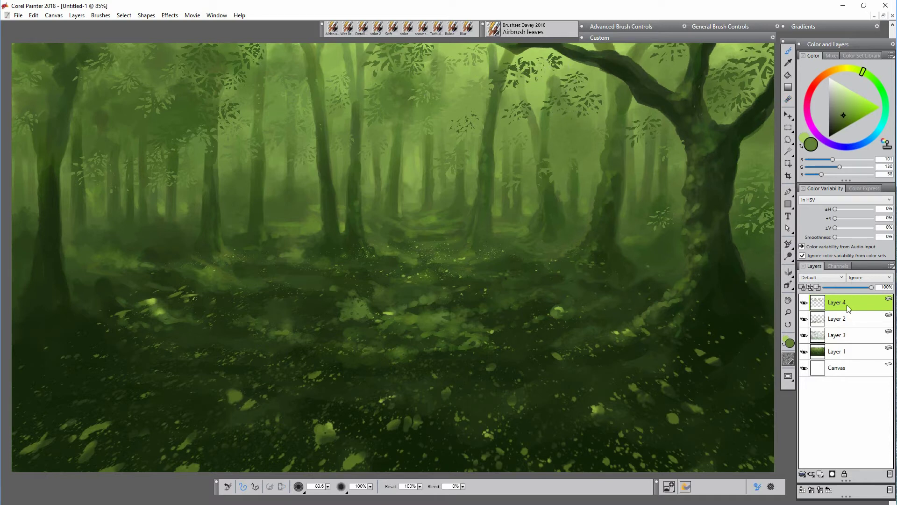
Add a new layer and stamp dense darker leaf clusters across the canopy in green RGB 65, 92, 36
key(ctrl+shift+n)
alt+click(625, 115)
mouse_move(599, 113)
mouse_down()
mouse_move(550, 83)
mouse_move(672, 55)
mouse_move(681, 70)
mouse_move(742, 54)
mouse_move(772, 138)
mouse_move(679, 148)
mouse_move(551, 141)
mouse_move(480, 98)
mouse_move(421, 147)
mouse_move(394, 95)
mouse_move(344, 57)
mouse_move(264, 59)
mouse_move(293, 128)
mouse_move(341, 154)
mouse_move(248, 132)
mouse_move(221, 138)
mouse_move(179, 105)
mouse_move(57, 66)
mouse_move(70, 162)
mouse_move(124, 147)
mouse_move(35, 57)
mouse_move(170, 100)
mouse_move(193, 194)
mouse_move(286, 183)
mouse_move(280, 156)
mouse_up()
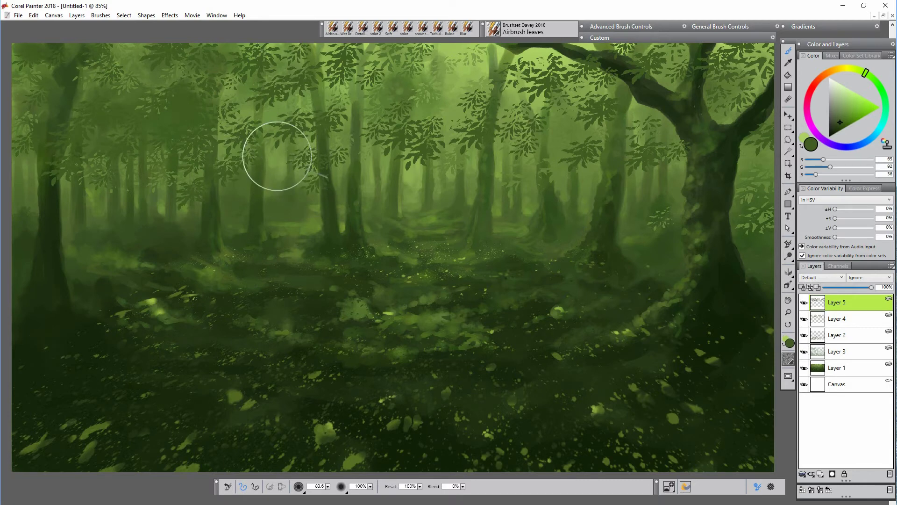
Hide Layer 4 and trim the dark leaf clusters on Layer 5 with the Eraser
click(804, 318)
key(n)
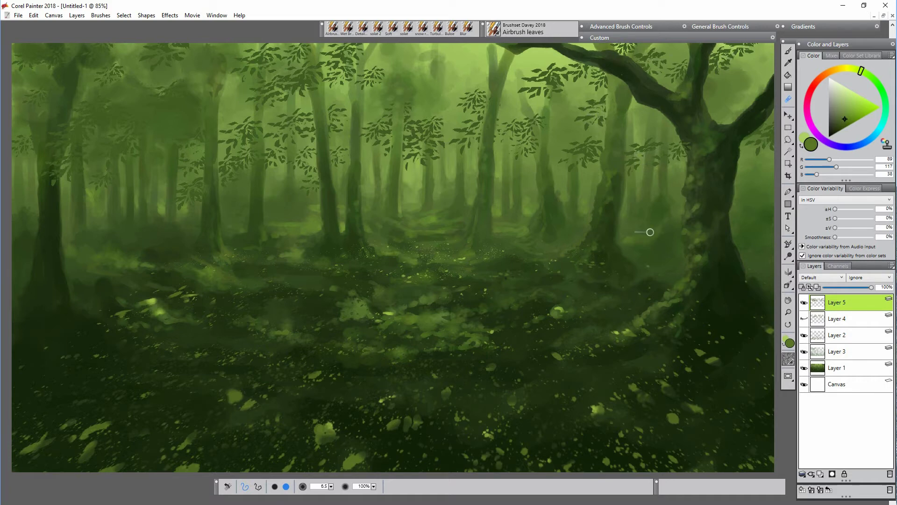
key(b)
Duplicate Layer 5, flip the copy horizontally, and move it up into the canopy
right_click(846, 304)
click(842, 309)
click(33, 15)
mouse_move(93, 162)
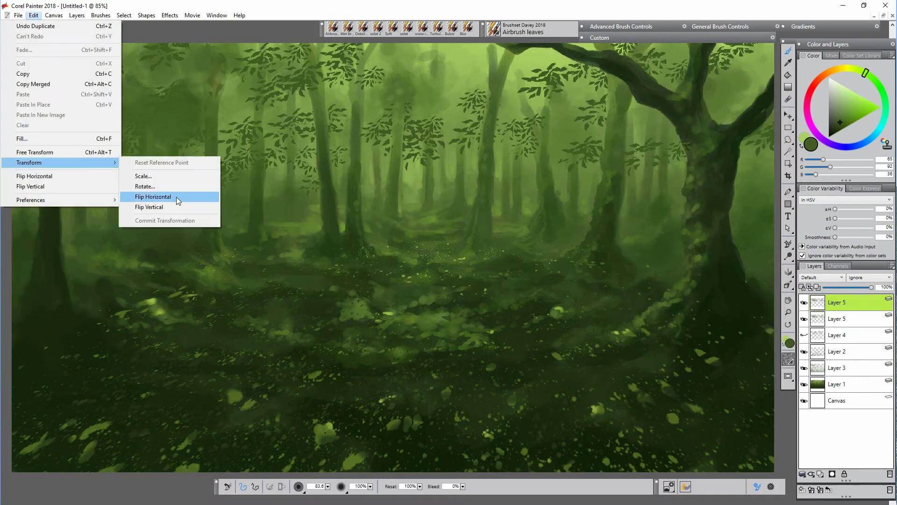
click(175, 197)
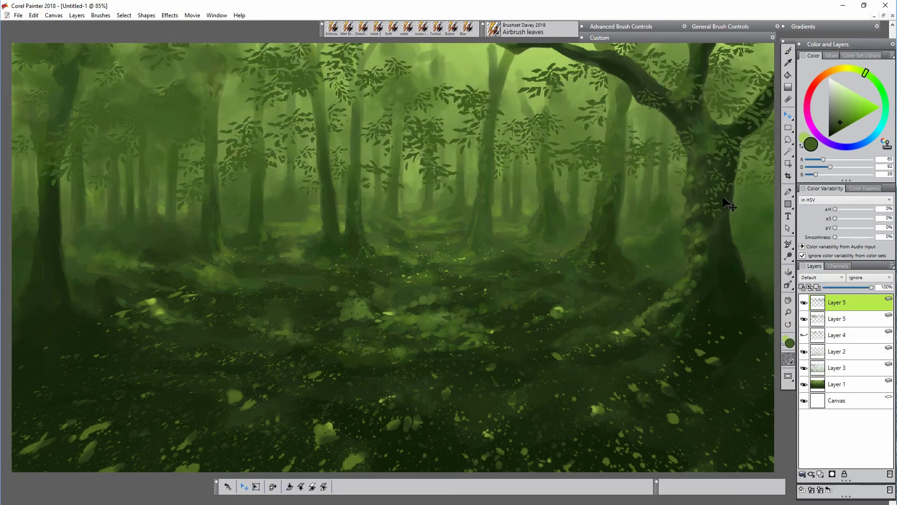
mouse_move(723, 198)
mouse_down()
mouse_move(747, 182)
mouse_move(713, 131)
mouse_up()
Erase the flipped leaves that overlap the foreground trunk, using an Eraser of size 20.8
key(n)
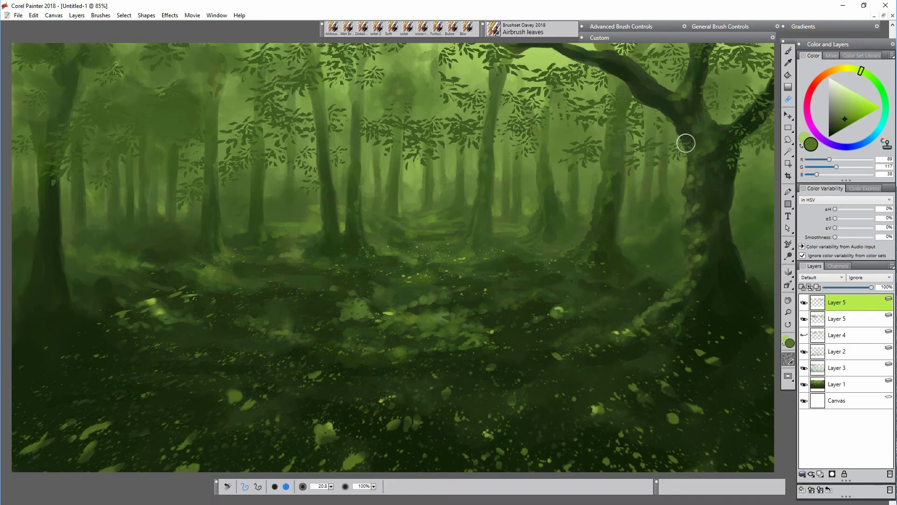
click(874, 318)
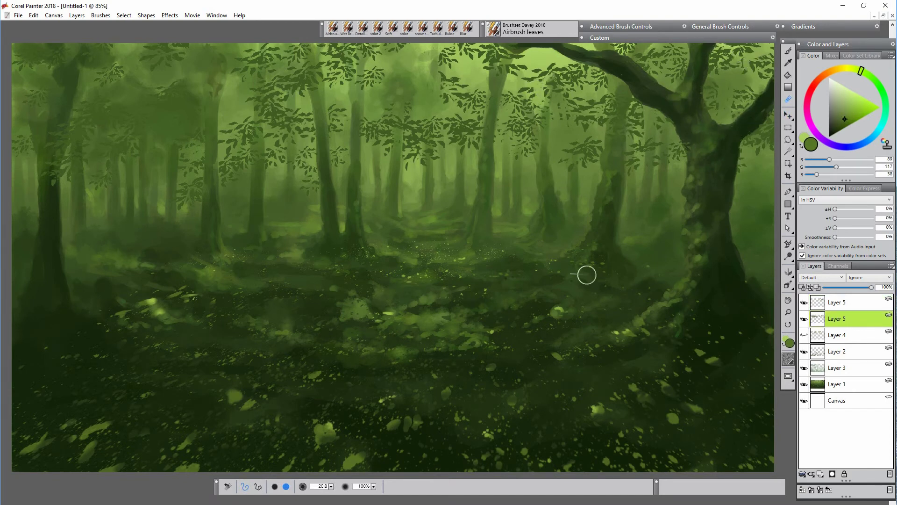
key(alt+])
Show Layer 4 and hide both Layer 5 leaf layers to isolate its leaves
click(805, 336)
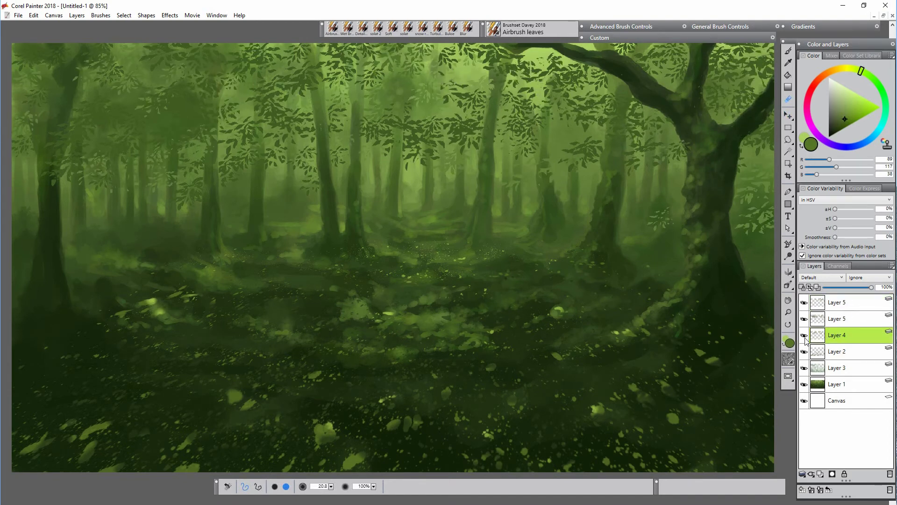
click(805, 335)
click(804, 302)
click(805, 318)
click(805, 335)
Preserve transparency on Layer 4 and lighten its leaves with snow rocks airbrush in light green RGB 152, 185, 87
key(b)
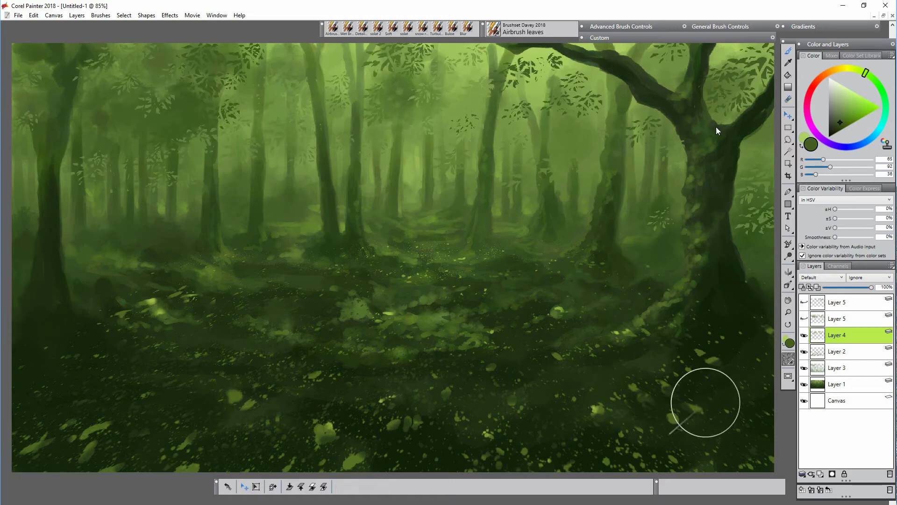
click(600, 37)
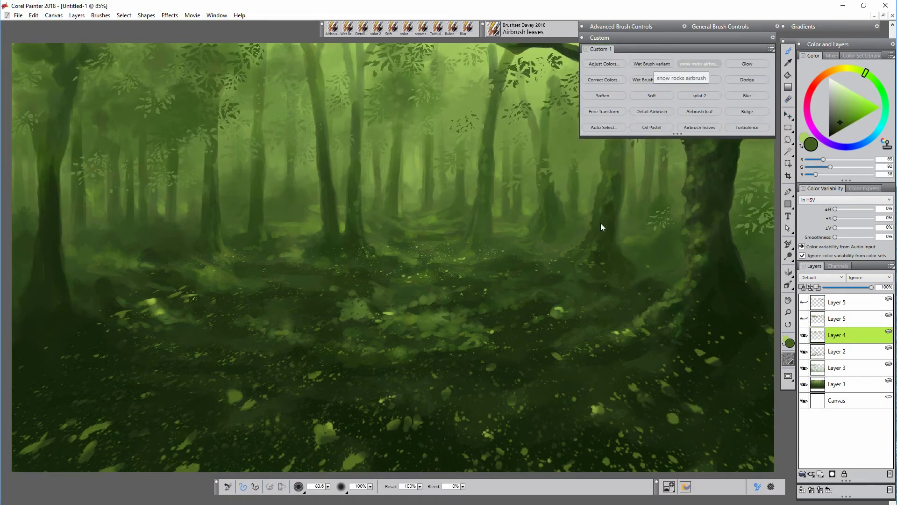
click(600, 37)
alt+click(540, 94)
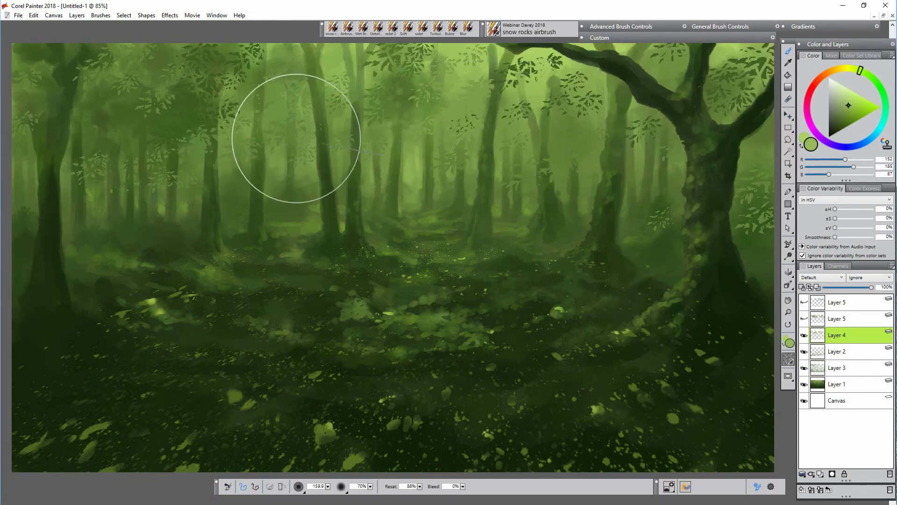
click(802, 287)
click(578, 144)
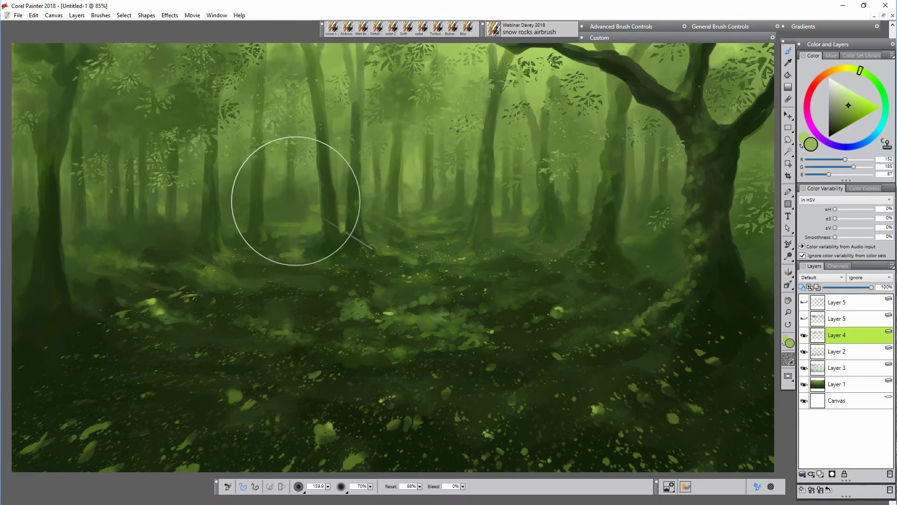
Vary the Layer 4 leaf colours with sampled greens RGB 136, 168, 78 and 49, 71, 31
alt+click(613, 91)
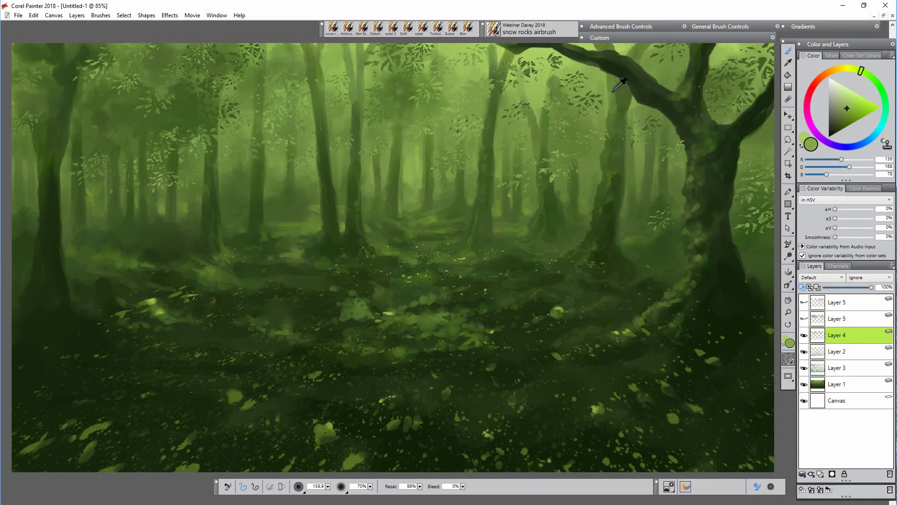
alt+click(613, 91)
alt+click(77, 71)
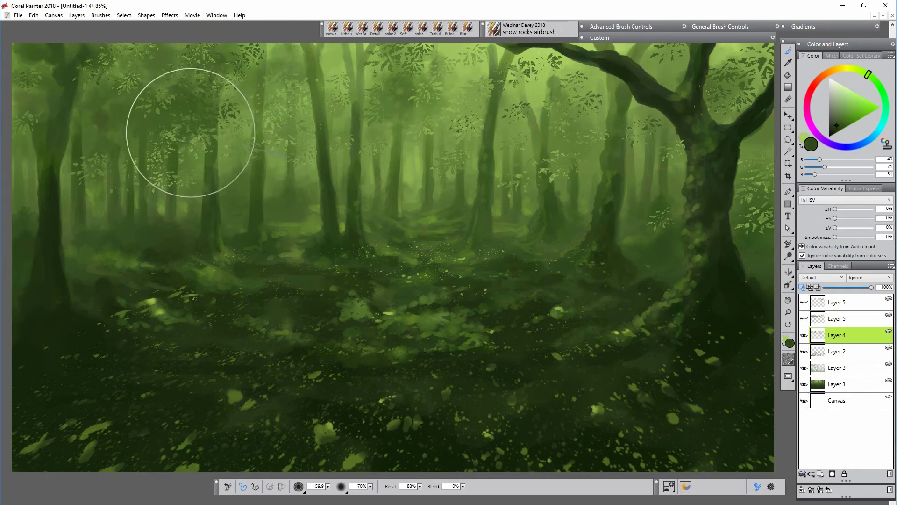
Show the lower Layer 5 and tint its leaf clusters with the mid green RGB 98, 125, 55
alt+click(575, 137)
click(837, 318)
click(805, 318)
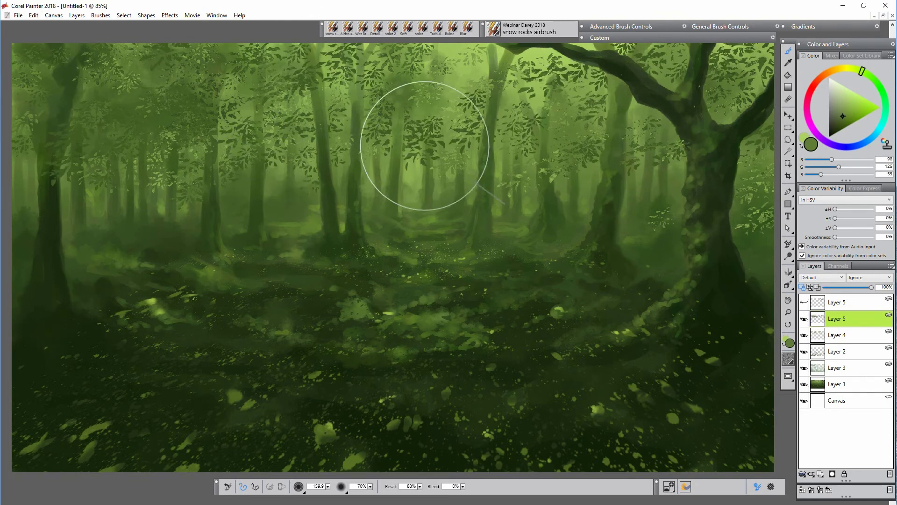
Darken leaf clusters on both Layer 5 layers with greens RGB 50, 71, 29 and 47, 68, 29, undoing one unwanted stroke
click(868, 303)
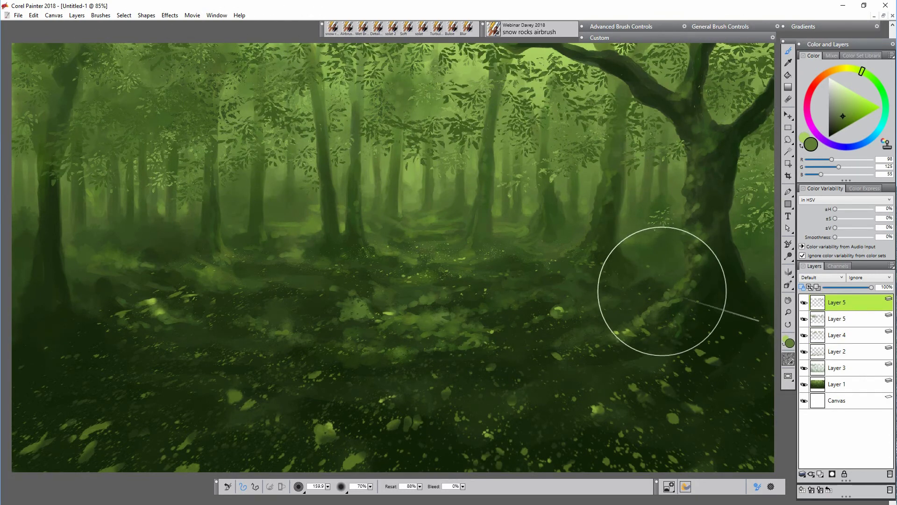
alt+click(619, 186)
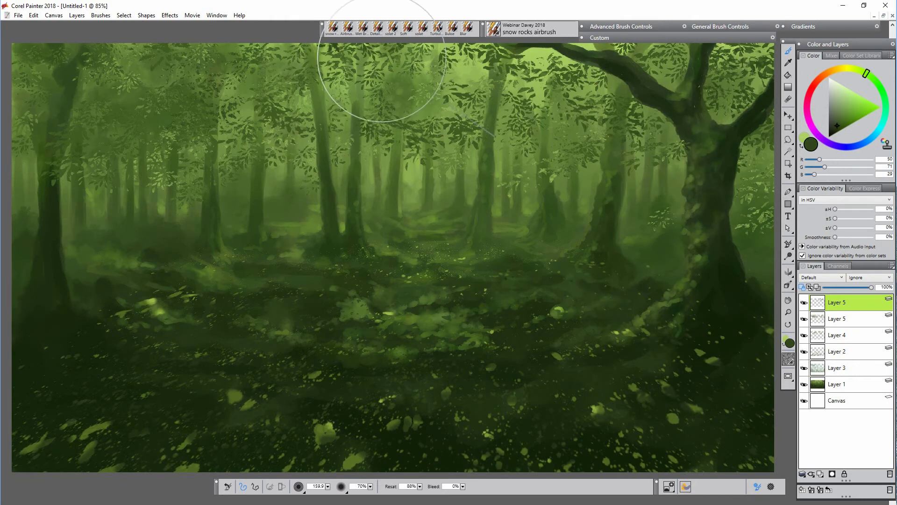
alt+click(217, 216)
click(274, 114)
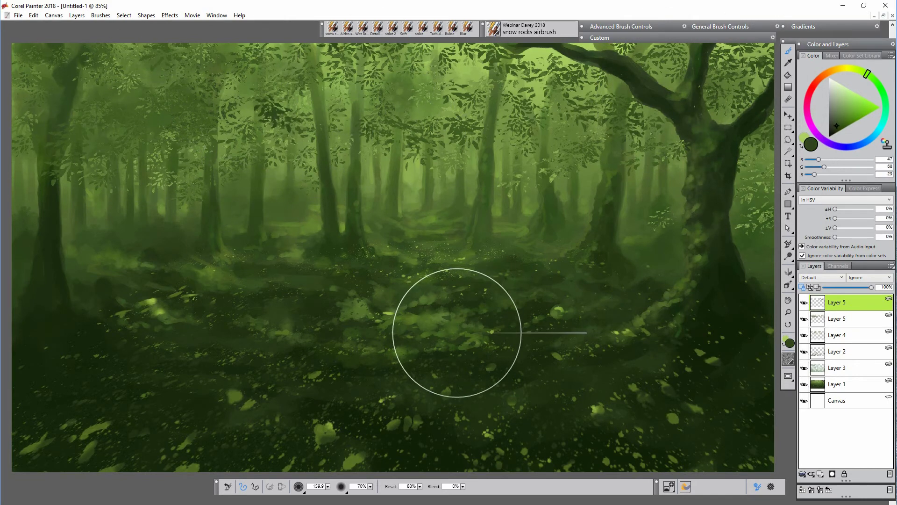
key(ctrl+z)
click(856, 318)
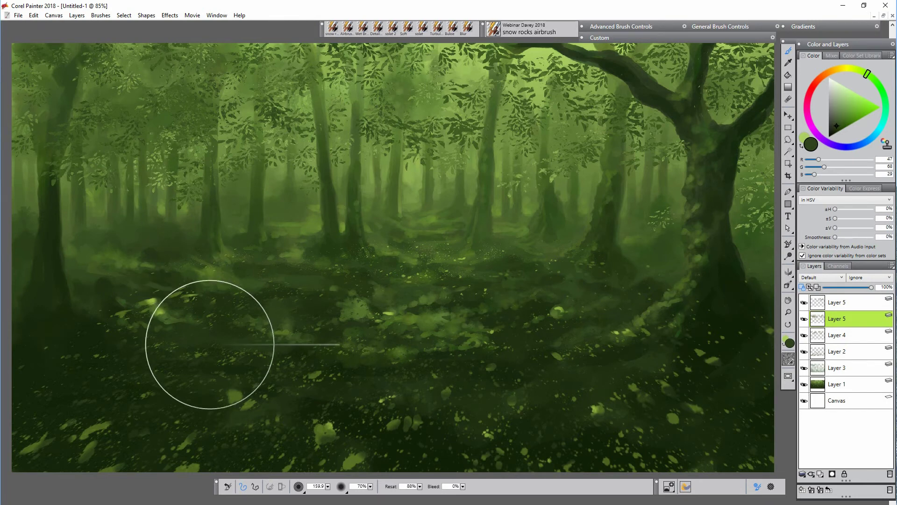
Lower the opacity of Layer 4 to 71% and of the top Layer 5 to 92%, toggling leaf layers to compare
click(844, 336)
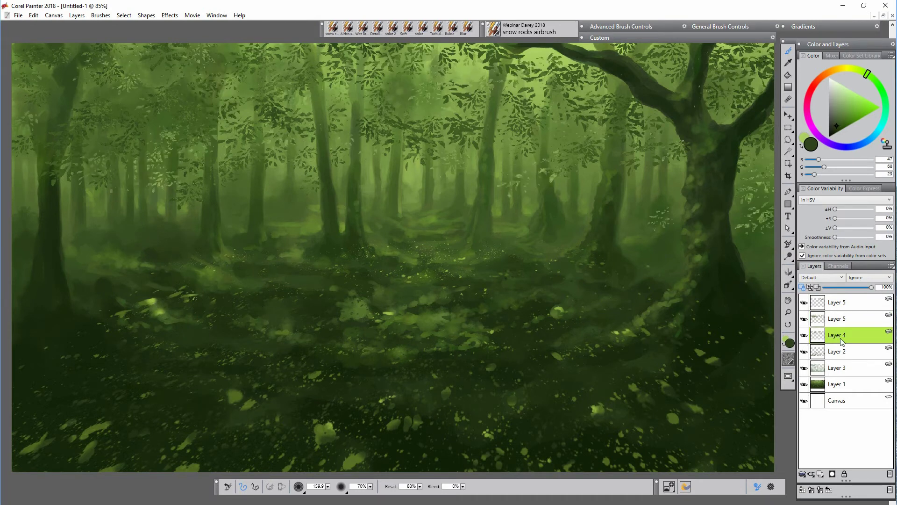
mouse_move(871, 287)
mouse_down()
mouse_move(852, 288)
mouse_move(868, 287)
mouse_up()
click(805, 319)
click(805, 303)
click(804, 302)
Apply Soften with a reduced amount to the leaves on the top Layer 5, with transparency preservation turned off
click(600, 37)
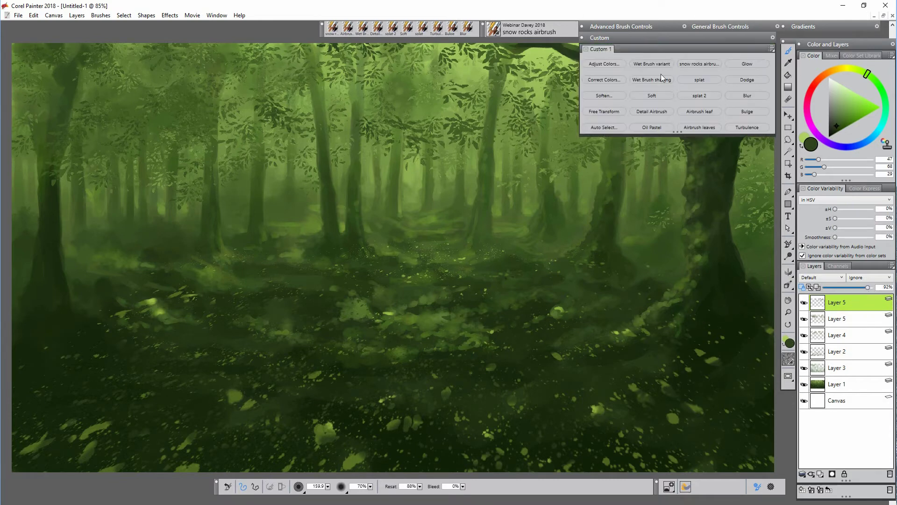
click(604, 95)
drag(438, 294, 426, 290)
click(466, 318)
click(603, 95)
click(468, 318)
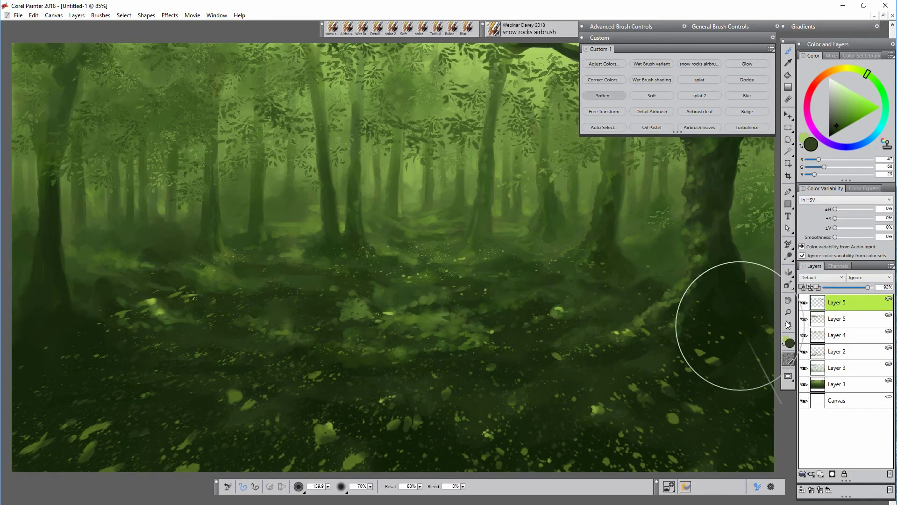
Apply the same Soften effect to the lower Layer 5 and to Layer 4
click(837, 318)
click(603, 95)
click(466, 318)
click(836, 334)
key(ctrl+slash)
click(467, 318)
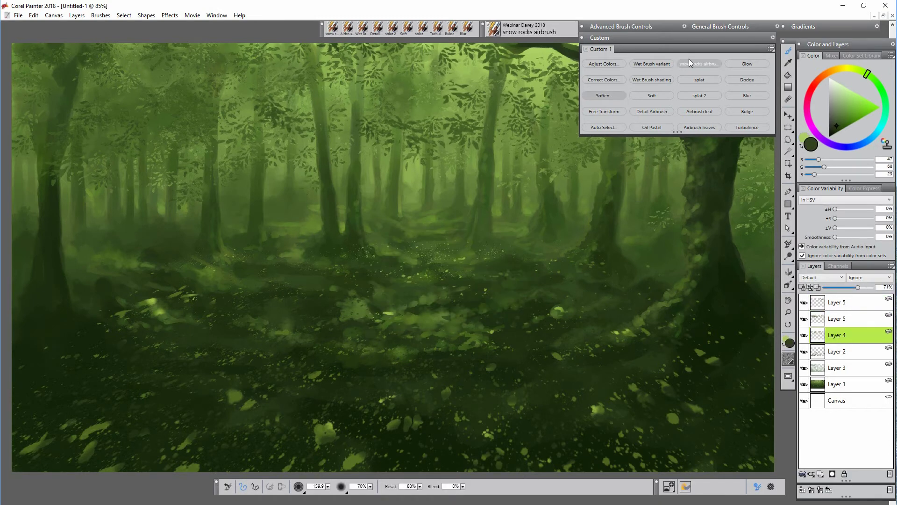
Add a new layer above Layer 3, set it to Shadow Map, and select the Airbrush leaves brush
click(836, 384)
click(837, 368)
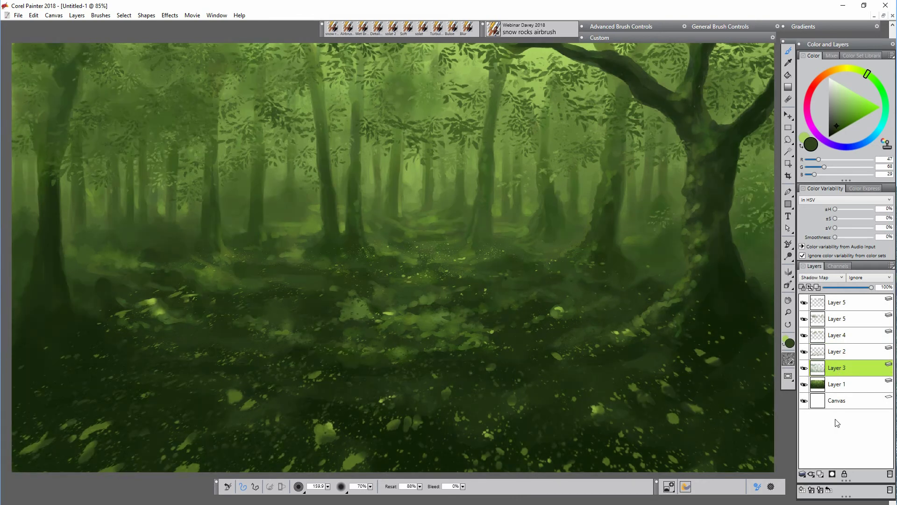
click(348, 29)
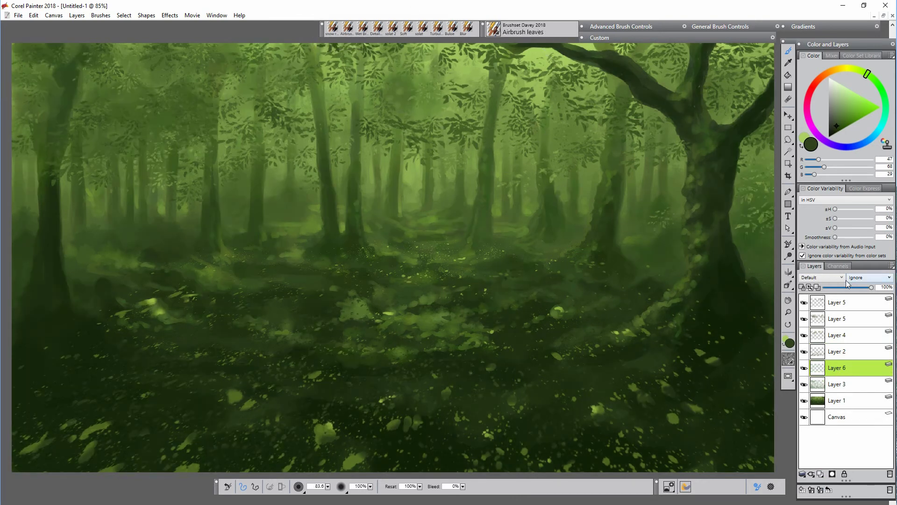
click(822, 278)
click(815, 319)
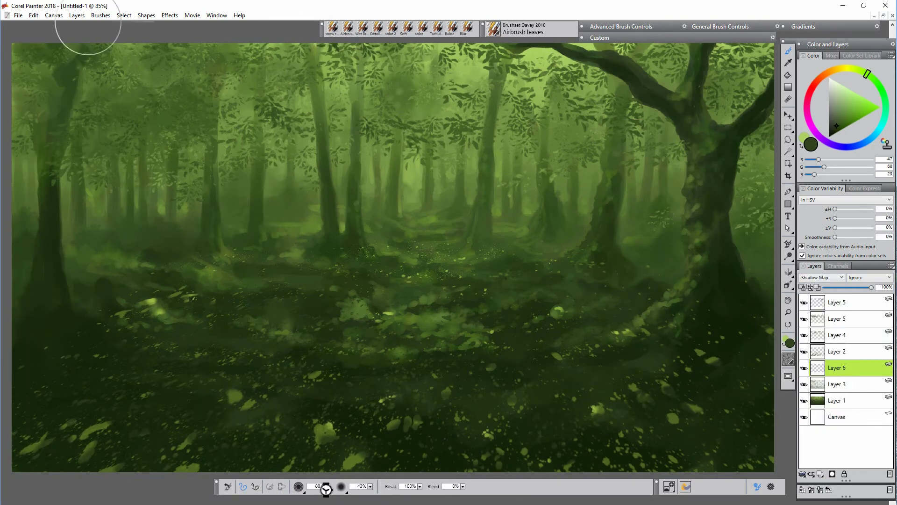
Paint leaf shadows across the canopy on Layer 6 at 43% opacity with RGB 161, 182, 142, erasing excess leaves
alt+click(649, 134)
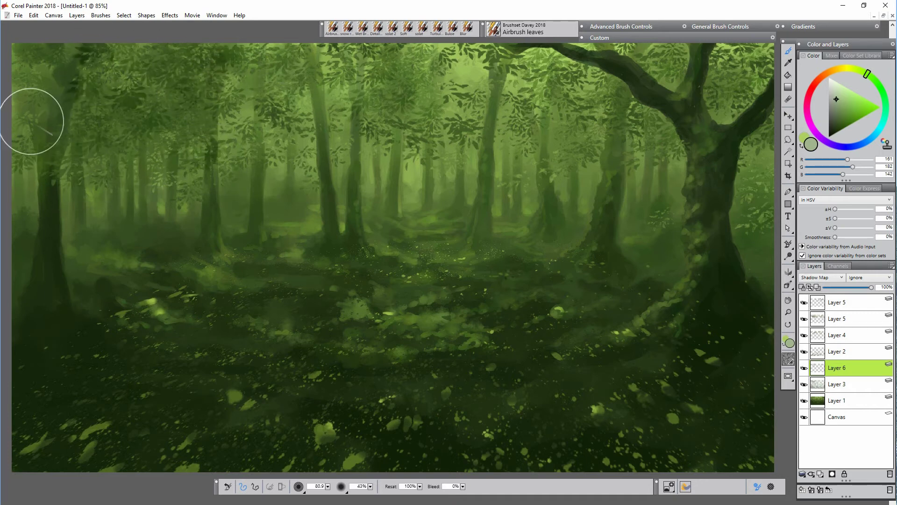
key(n)
mouse_move(127, 126)
mouse_down()
mouse_move(129, 103)
mouse_move(211, 92)
mouse_move(234, 122)
mouse_move(130, 151)
mouse_move(47, 89)
mouse_up()
drag(401, 101, 419, 64)
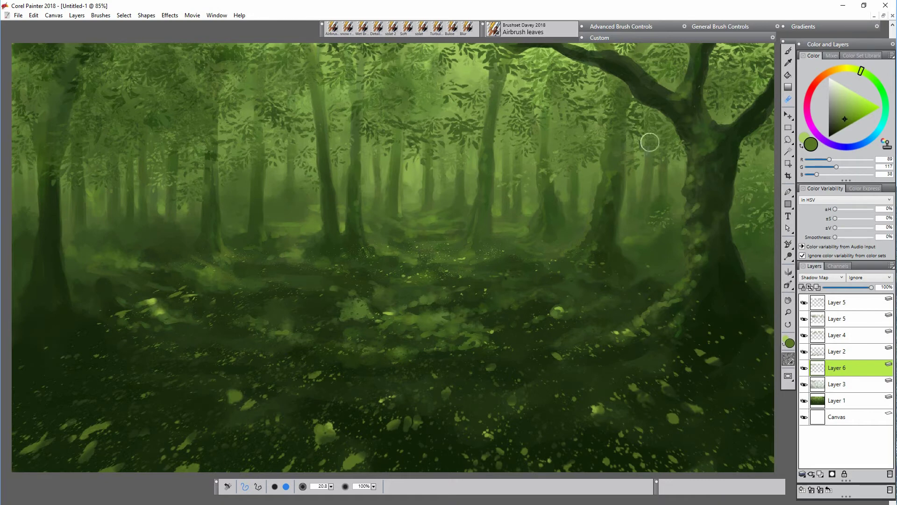
Texture the tree trunks and ground on Layer 6 with the snow rocks airbrush at 70% opacity, erasing unwanted specks
key(b)
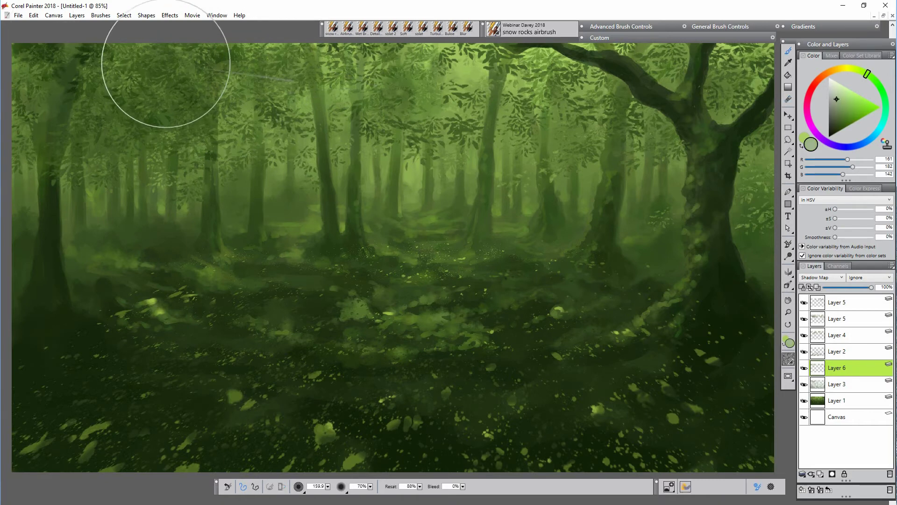
click(413, 167)
key(n)
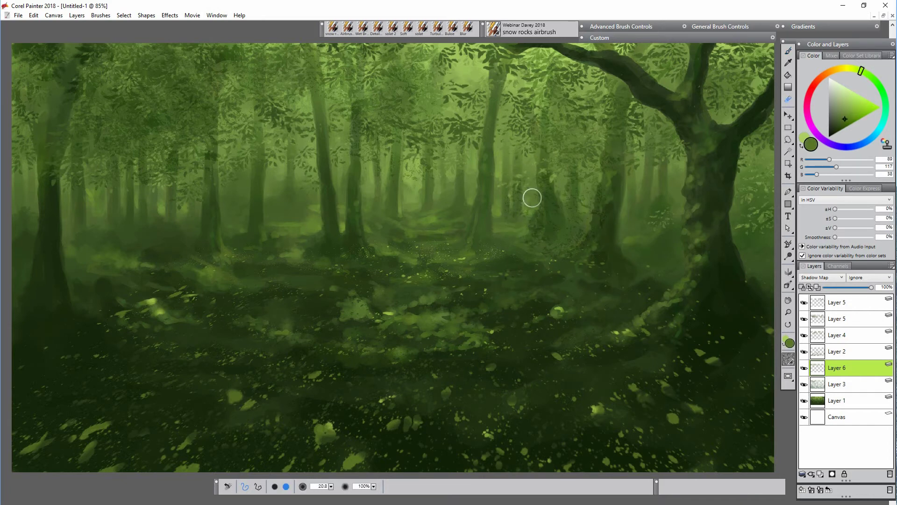
key(b)
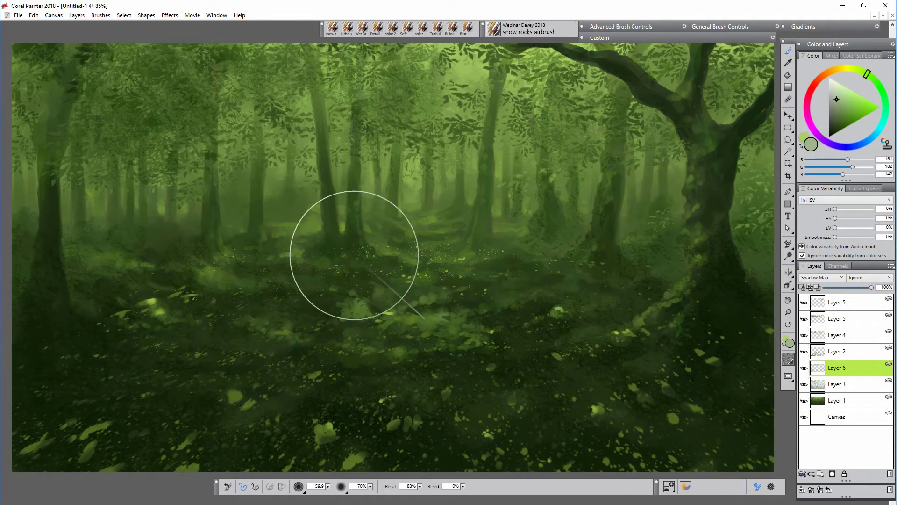
key(n)
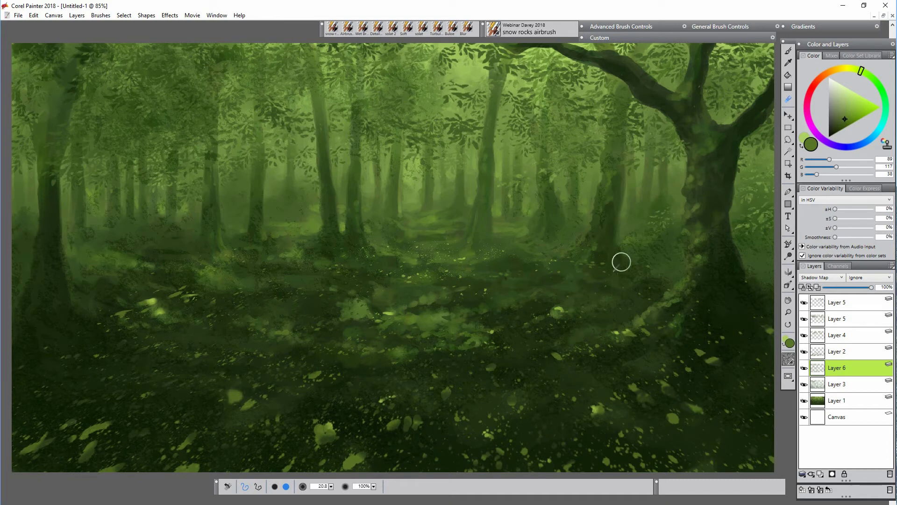
key(b)
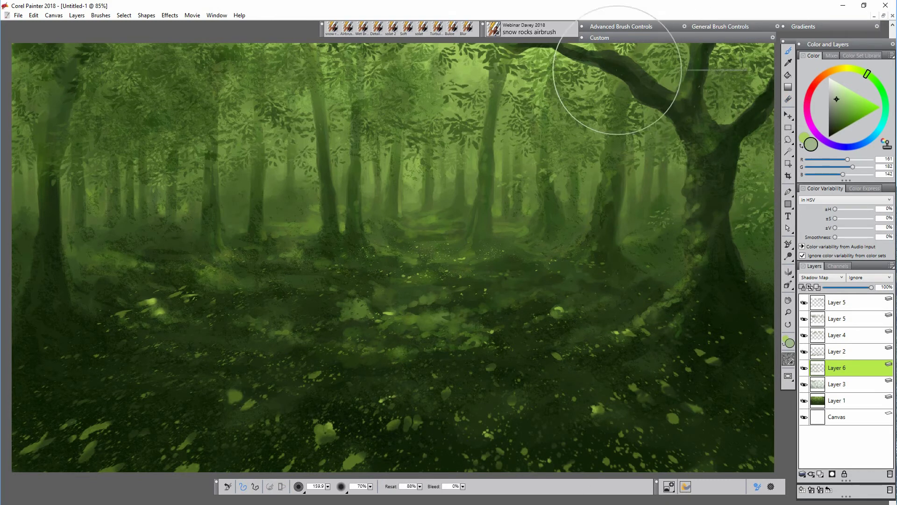
key(n)
mouse_move(322, 97)
mouse_down()
mouse_move(369, 96)
mouse_move(346, 150)
mouse_up()
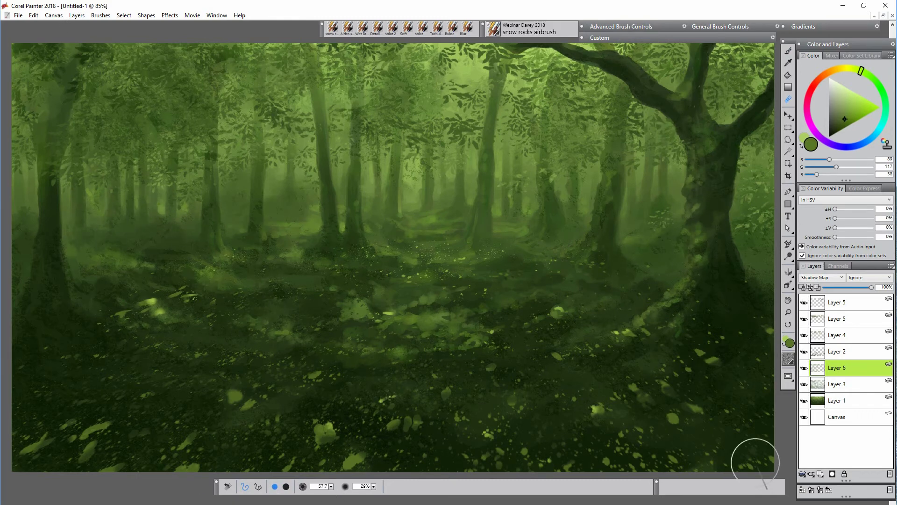
Group and collapse Layer 6 with Layer 3, and erase some of the bright ground leaves on Layer 2
click(803, 473)
click(729, 479)
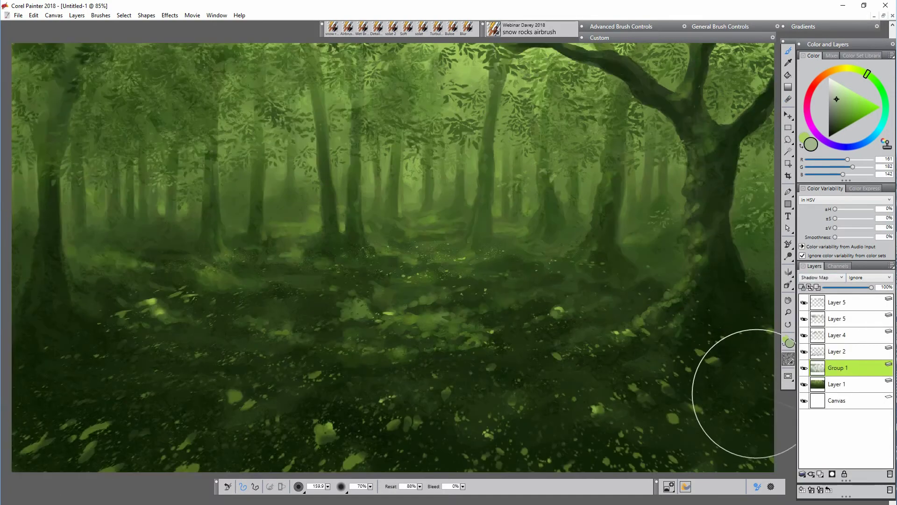
click(837, 351)
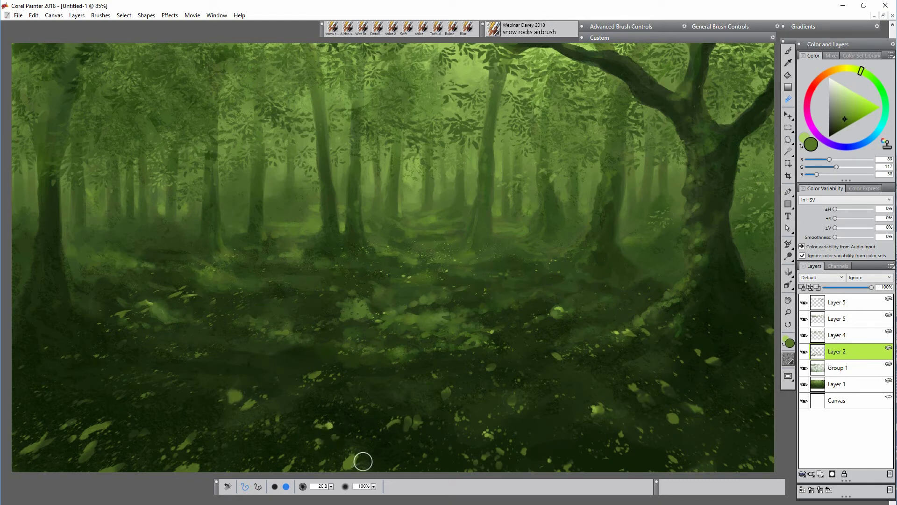
key(b)
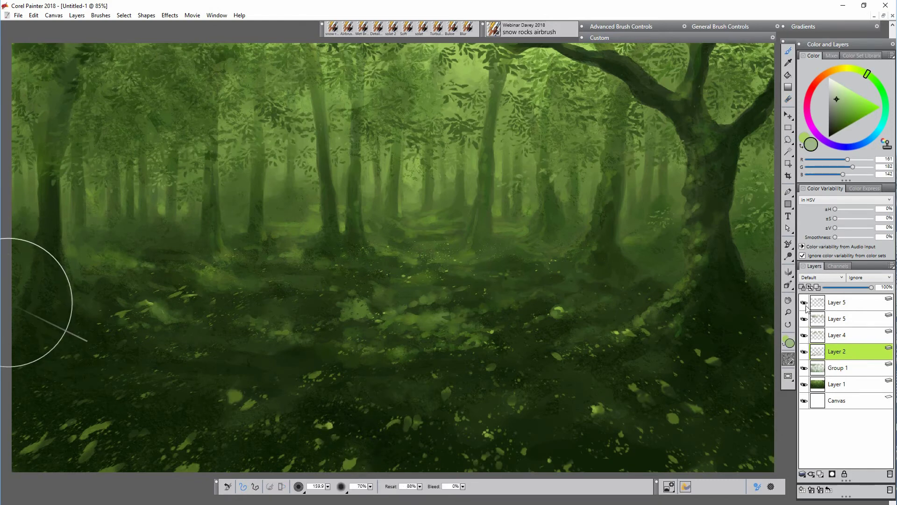
Free-transform the lower Layer 5, raising its bottom edge slightly to compress the leaves vertically
click(849, 321)
click(638, 38)
click(700, 127)
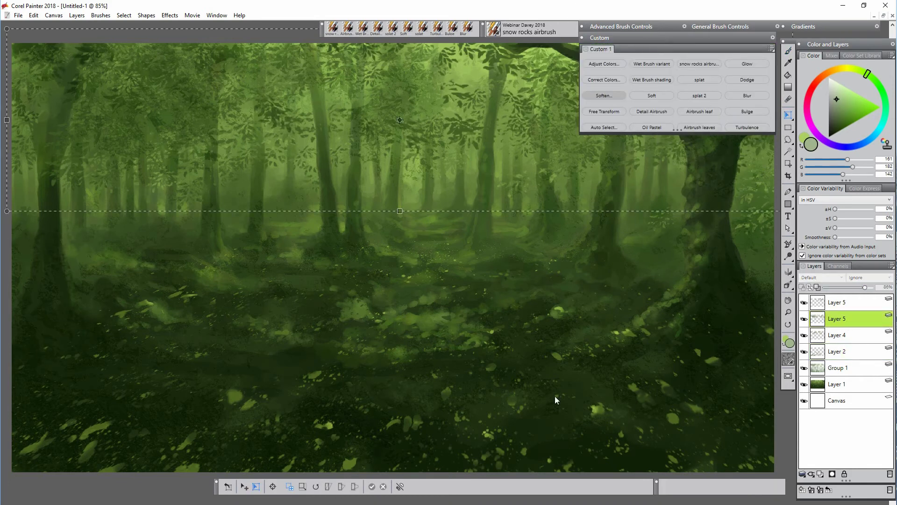
click(642, 40)
mouse_move(400, 210)
mouse_down()
mouse_move(405, 188)
mouse_move(401, 198)
mouse_up()
key(ctrl+minus)
Compress the leaves on Layer 4 slightly by raising the bottom edge with Free Transform
click(848, 336)
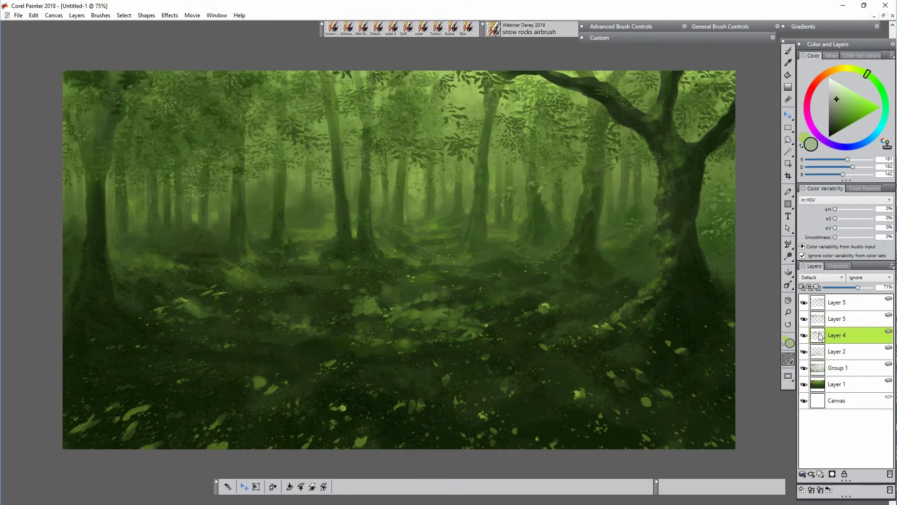
click(329, 486)
drag(402, 240, 401, 227)
key(Return)
Free-transform the top Layer 5 so its foliage is slightly shorter, raising the bottom edge
click(857, 305)
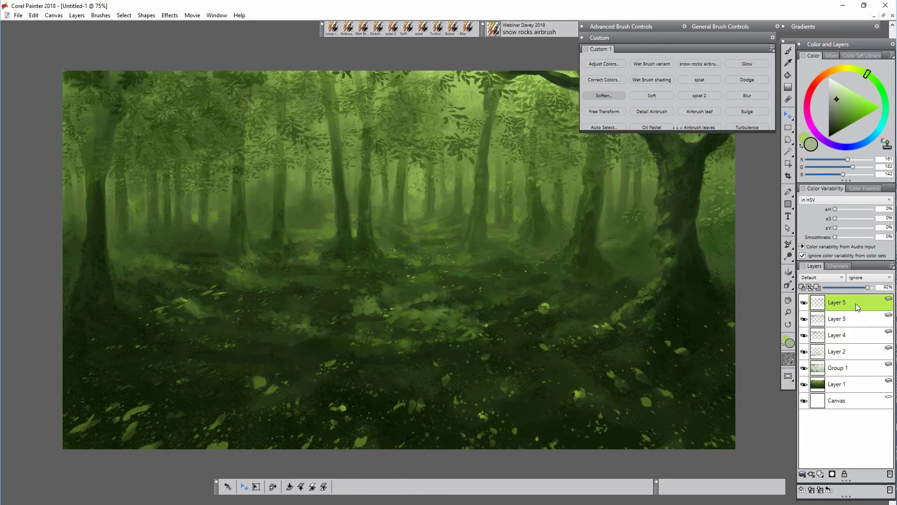
drag(626, 203, 627, 190)
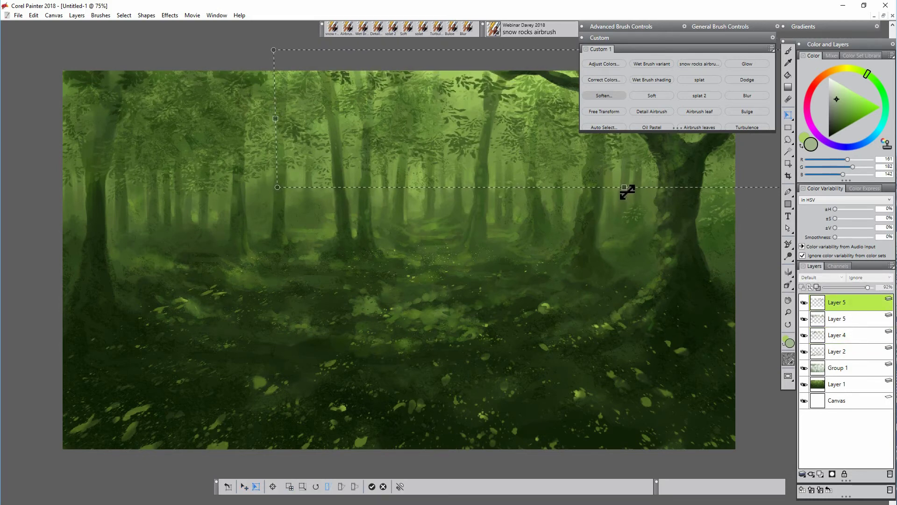
key(Return)
Group Layer 4 and both Layer 5 leaf layers, and collapse the group into a single layer
click(844, 322)
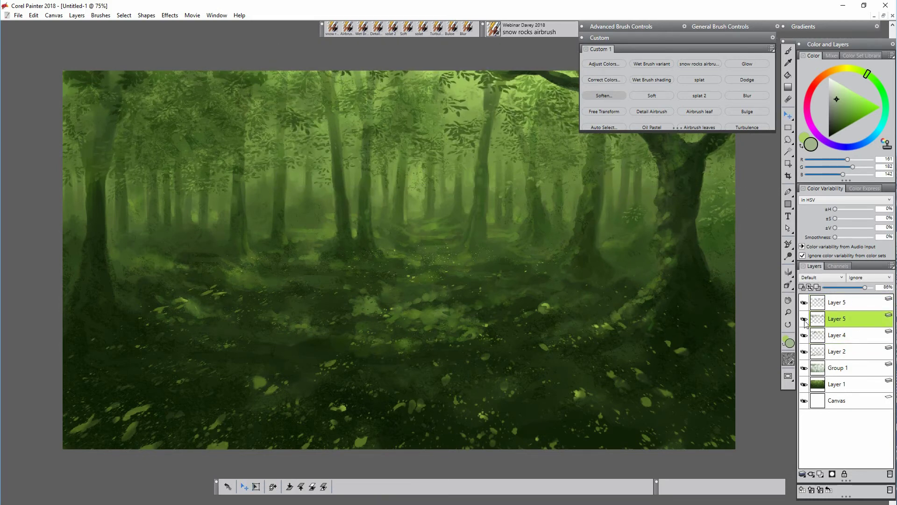
click(823, 338)
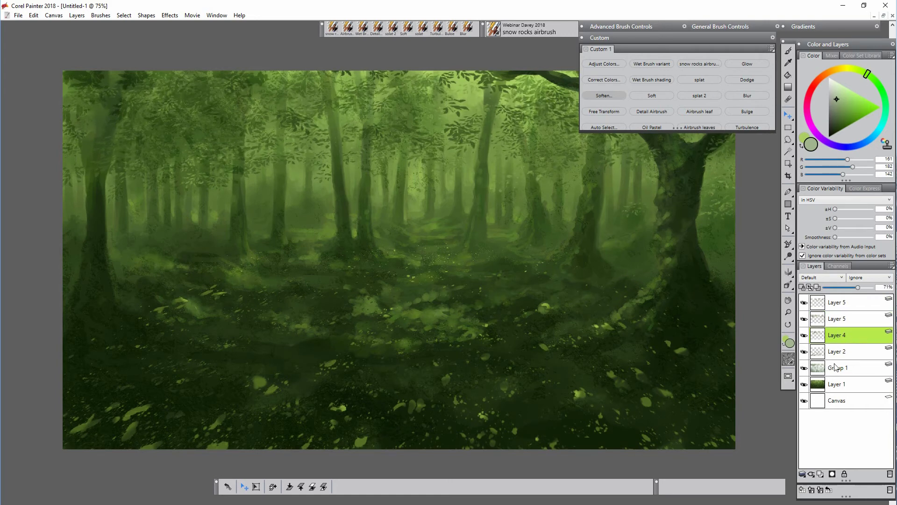
click(679, 38)
shift+click(836, 303)
key(ctrl+g)
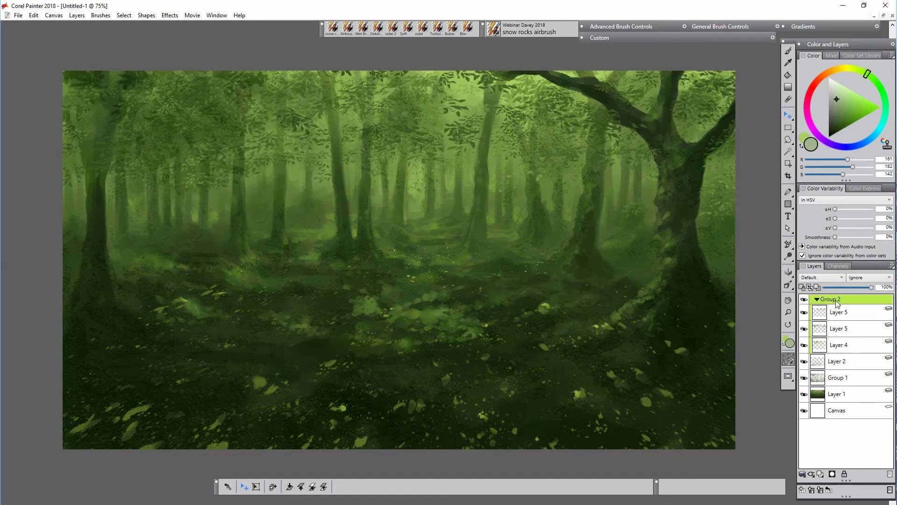
click(817, 299)
click(803, 474)
click(751, 501)
Toggle Group 1 to compare its shading, and move Layer 2 beneath Group 1
click(813, 322)
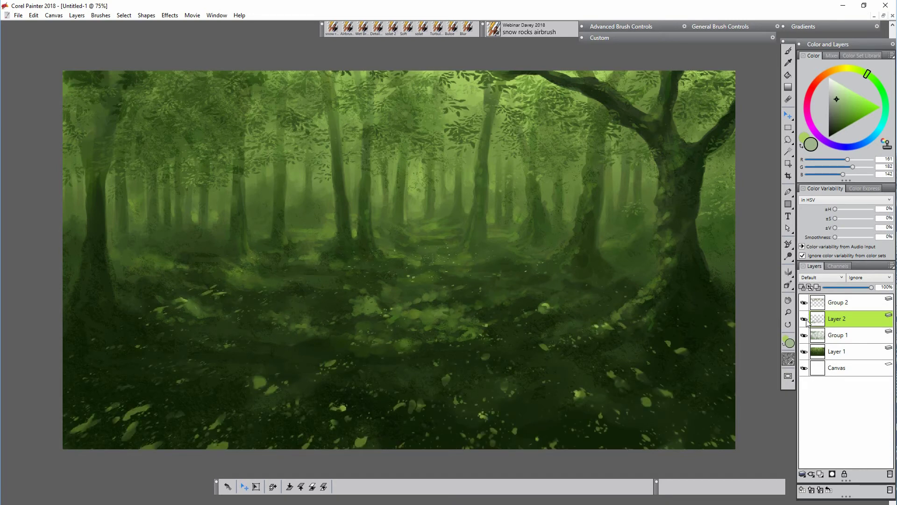
click(804, 336)
click(805, 337)
drag(846, 322, 847, 339)
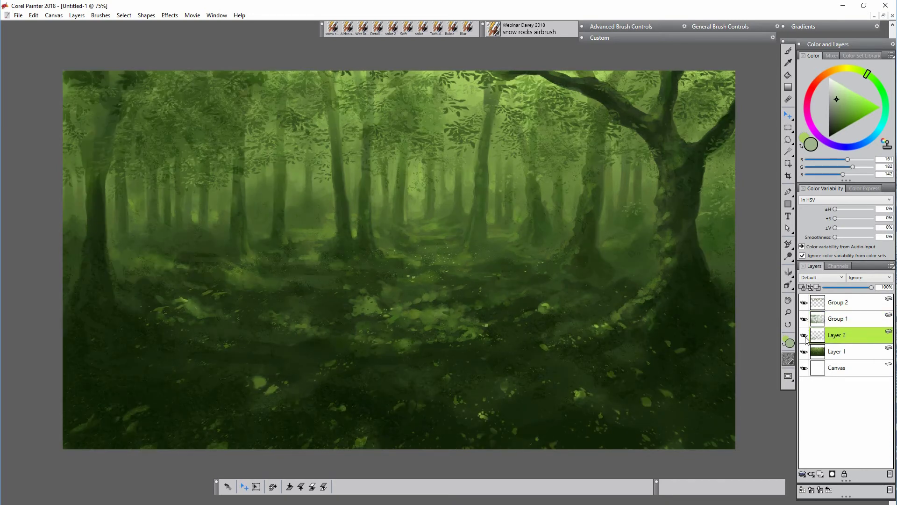
Deepen shadows on the ground and left foreground tree in Group 1 with the Wet Brush variant and RGB 75, 110, 60
click(815, 319)
click(789, 50)
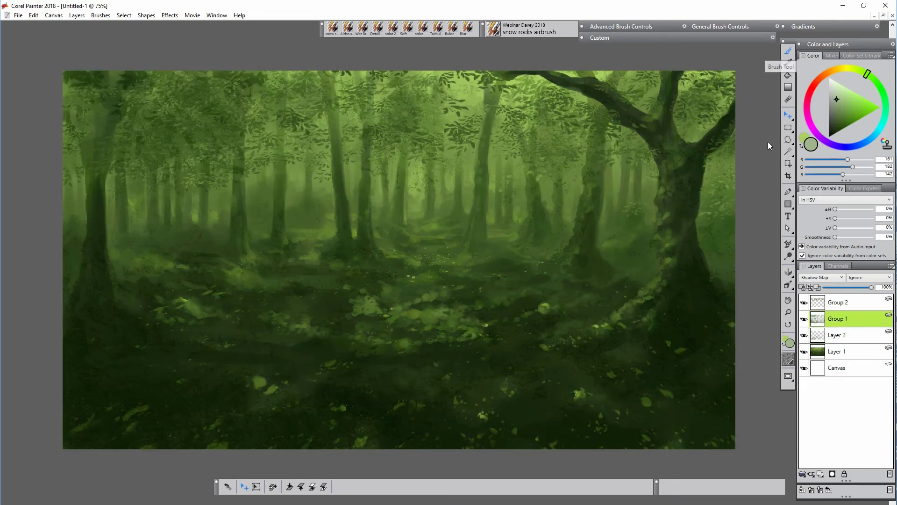
alt+click(509, 307)
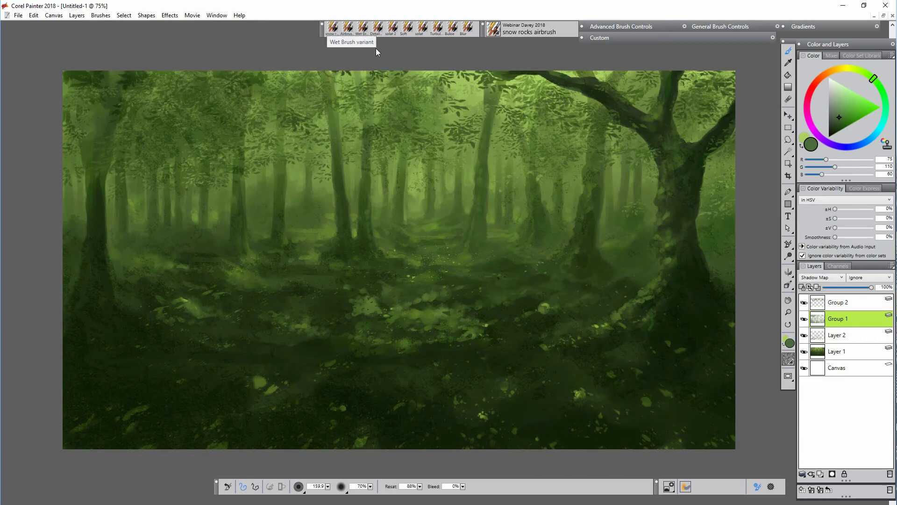
click(363, 27)
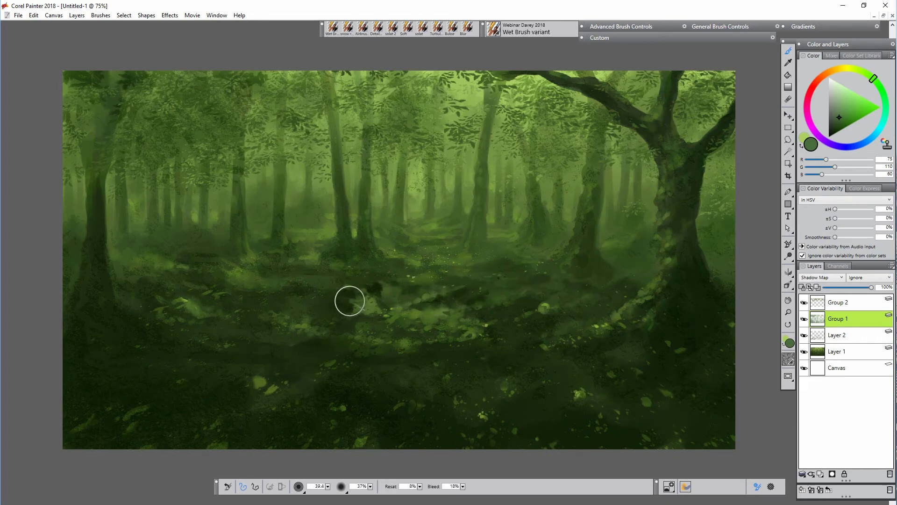
mouse_move(349, 301)
mouse_down()
mouse_move(350, 323)
mouse_move(369, 306)
mouse_move(348, 350)
mouse_move(463, 355)
mouse_move(422, 379)
mouse_move(441, 414)
mouse_move(445, 398)
mouse_move(365, 409)
mouse_move(400, 437)
mouse_up()
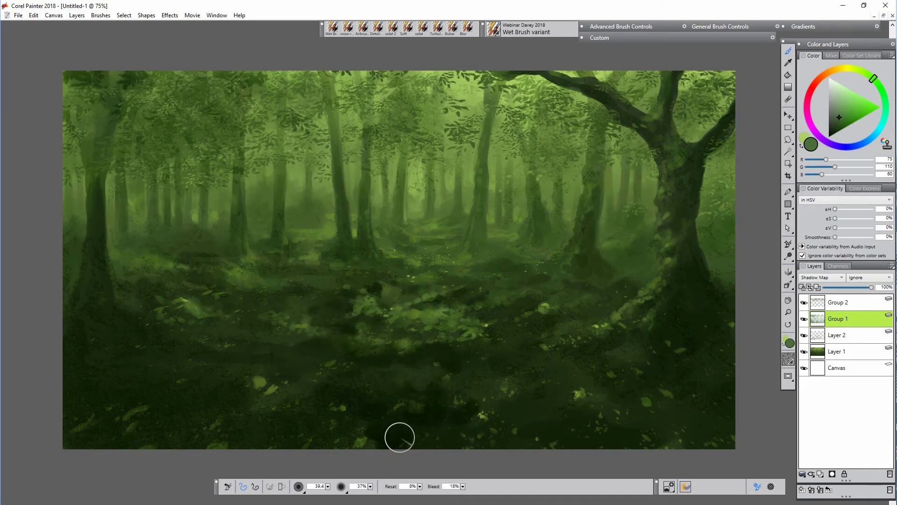
mouse_move(302, 334)
mouse_down()
mouse_move(227, 321)
mouse_move(180, 325)
mouse_move(184, 312)
mouse_move(150, 290)
mouse_up()
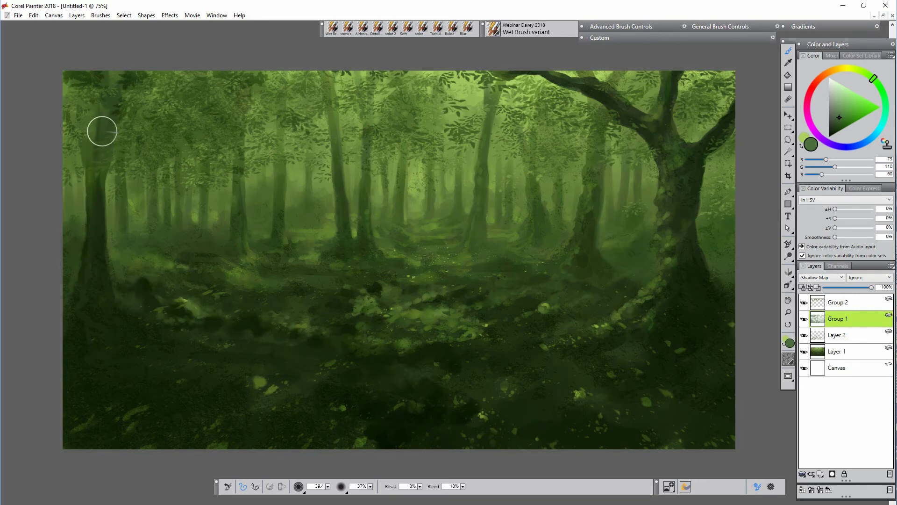
mouse_move(102, 131)
mouse_down()
mouse_move(98, 244)
mouse_move(85, 210)
mouse_move(73, 289)
mouse_move(85, 182)
mouse_move(93, 313)
mouse_move(75, 265)
mouse_move(71, 370)
mouse_move(78, 318)
mouse_move(103, 326)
mouse_move(68, 311)
mouse_up()
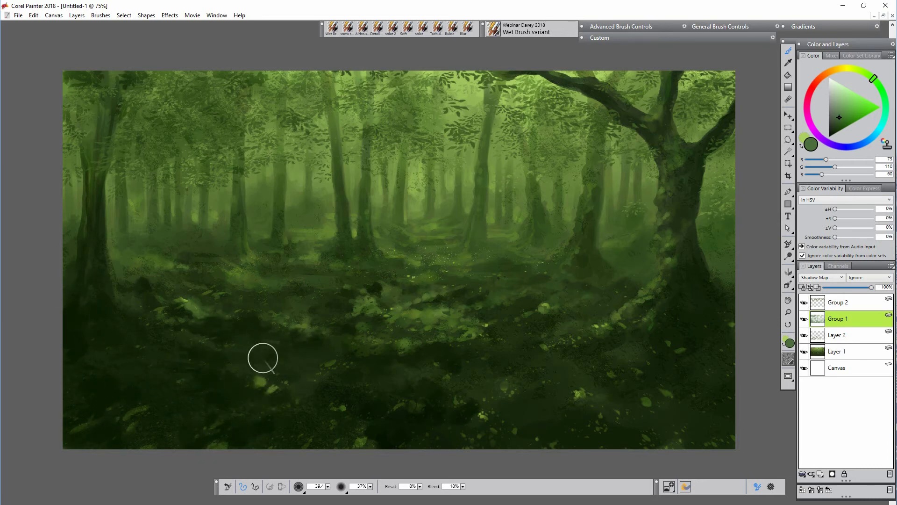
Brush dark shading over the central ground, the lower-right ground, and around the base of the mid-right tree
mouse_move(307, 359)
mouse_down()
mouse_move(315, 372)
mouse_move(297, 370)
mouse_up()
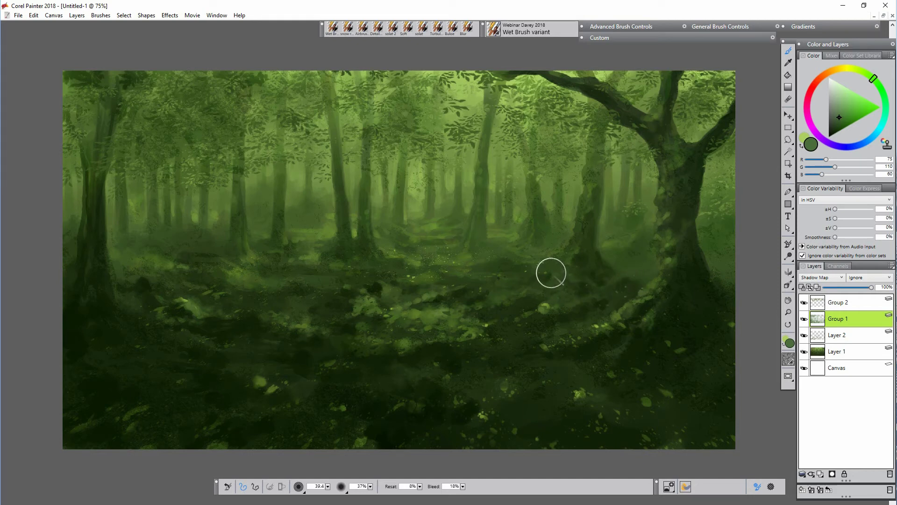
drag(492, 267, 555, 263)
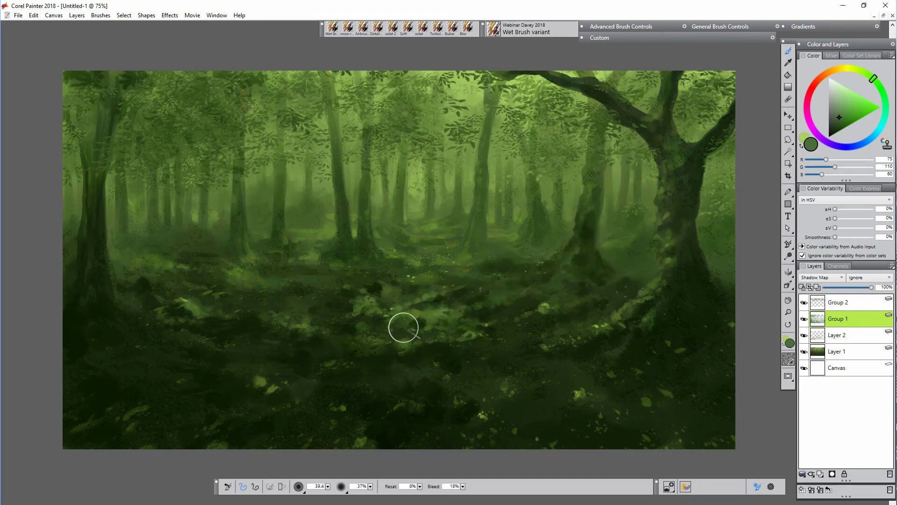
drag(653, 380, 616, 397)
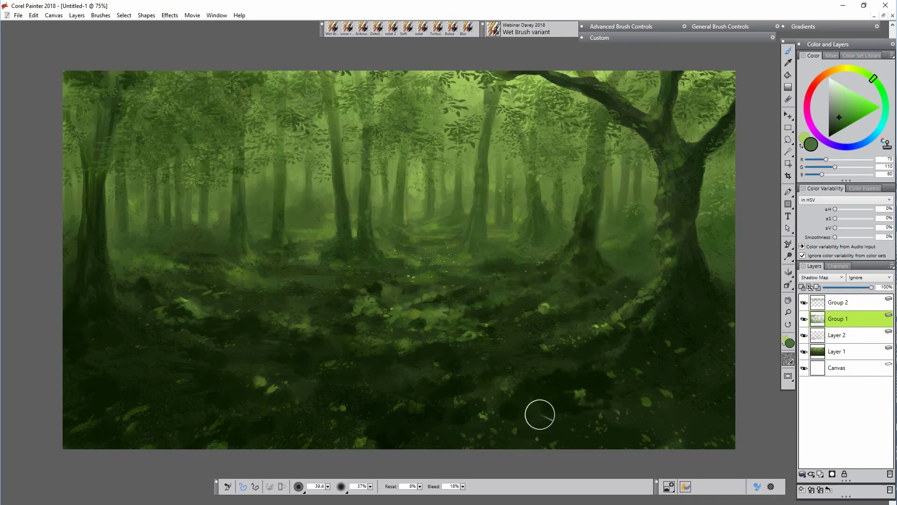
Shade the large right tree and the ground around it, and darken the background trunks and canopy
mouse_move(539, 415)
mouse_down()
mouse_move(679, 444)
mouse_move(695, 372)
mouse_move(689, 265)
mouse_move(684, 293)
mouse_move(688, 212)
mouse_up()
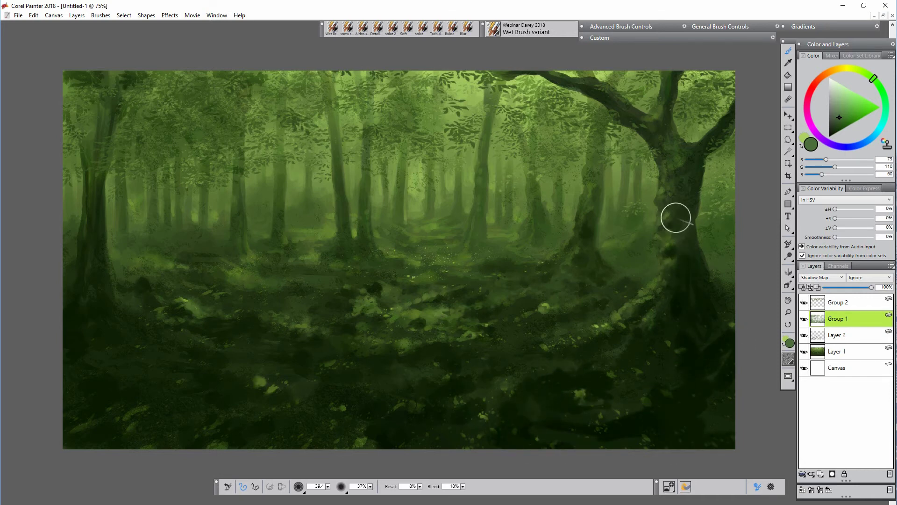
mouse_move(649, 119)
mouse_down()
mouse_move(670, 135)
mouse_move(669, 172)
mouse_move(699, 149)
mouse_move(685, 228)
mouse_move(684, 205)
mouse_move(715, 342)
mouse_move(728, 322)
mouse_up()
drag(551, 432, 654, 381)
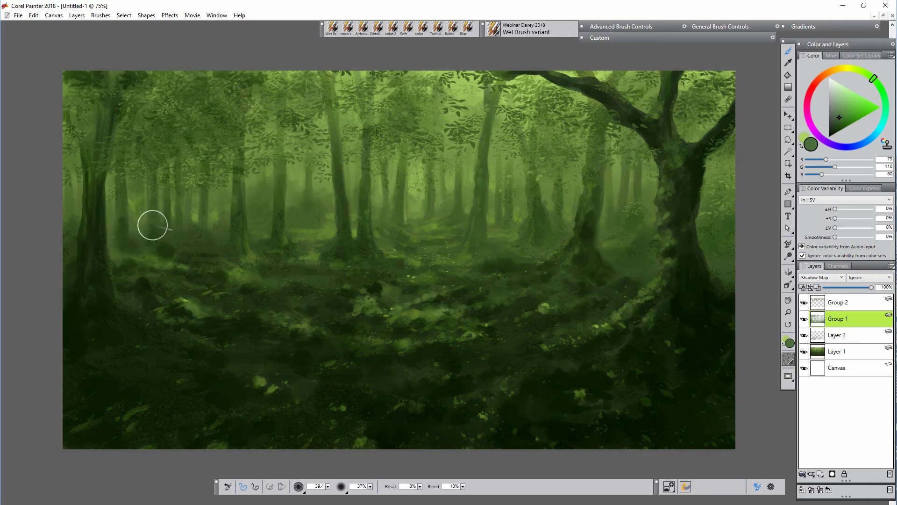
mouse_move(181, 153)
mouse_down()
mouse_move(229, 151)
mouse_move(245, 201)
mouse_move(203, 179)
mouse_move(230, 143)
mouse_move(150, 149)
mouse_move(141, 99)
mouse_move(199, 109)
mouse_move(220, 104)
mouse_move(191, 78)
mouse_move(239, 86)
mouse_move(223, 134)
mouse_move(181, 158)
mouse_move(225, 252)
mouse_up()
mouse_move(703, 117)
mouse_down()
mouse_move(722, 85)
mouse_move(725, 162)
mouse_up()
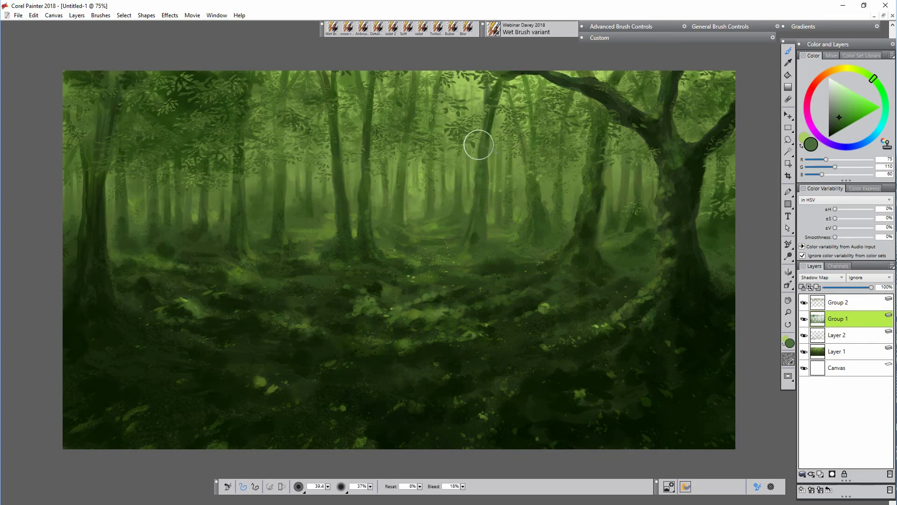
Darken the background trunk right of centre, and group and collapse Group 1, Layer 2 and Layer 1 into a single Group 3 layer
drag(531, 150, 547, 228)
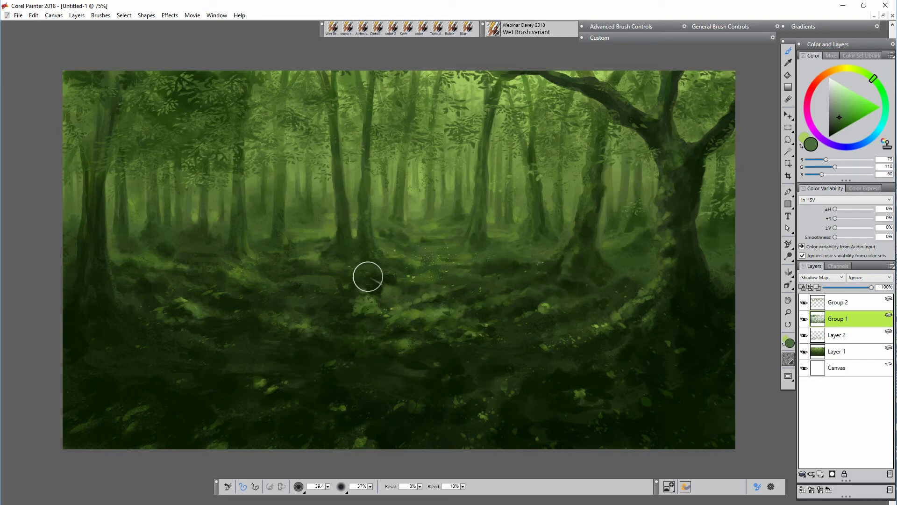
mouse_move(844, 322)
mouse_down()
mouse_move(848, 336)
mouse_move(843, 316)
mouse_up()
key(ctrl+z)
click(803, 474)
click(748, 478)
click(843, 341)
shift+click(844, 359)
click(802, 474)
click(748, 499)
click(818, 323)
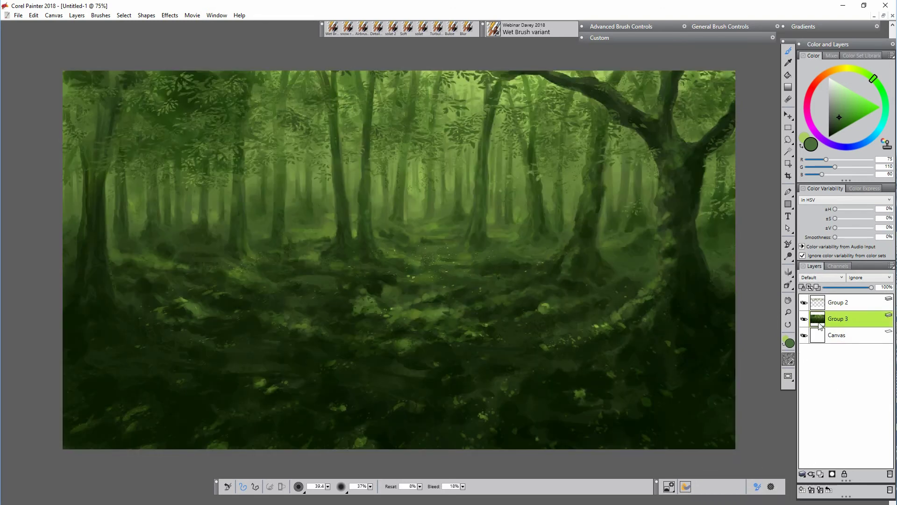
Add a new layer above Group 3, and paint Glow highlights at size 3.8 with RGB 60, 71, 35 on Group 3's ground and distant clearing
click(820, 473)
click(829, 334)
click(673, 37)
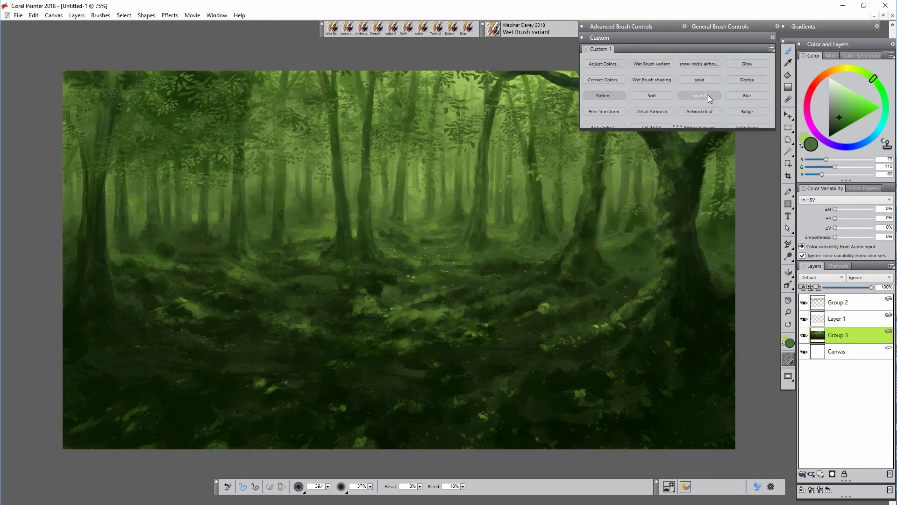
click(673, 39)
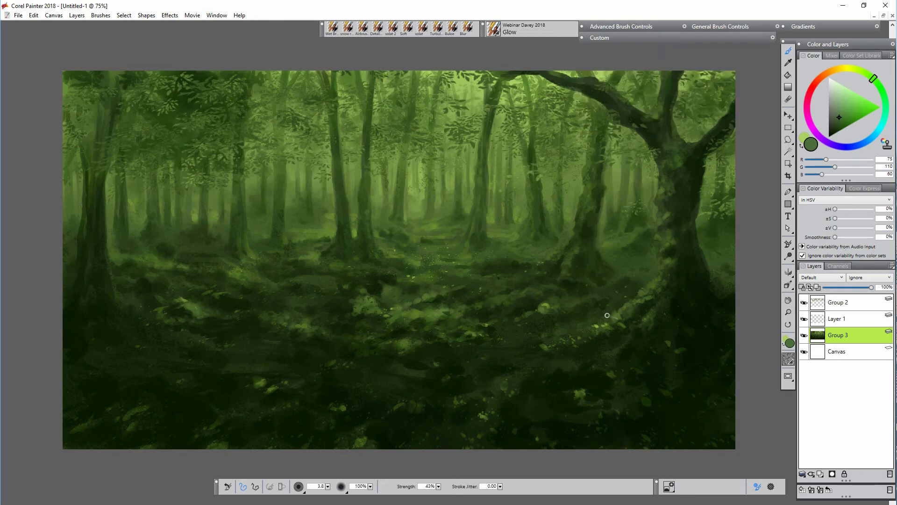
alt+click(672, 276)
alt+click(597, 330)
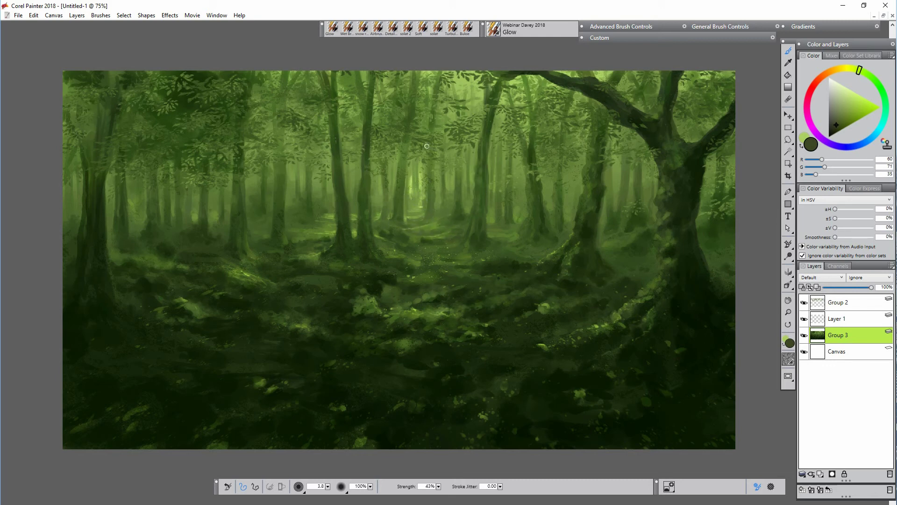
Enlarge the Glow brush to 27.3 and brighten gaps between distant trunks, patches of ground, and the upper canopy foliage
key(bracketright)
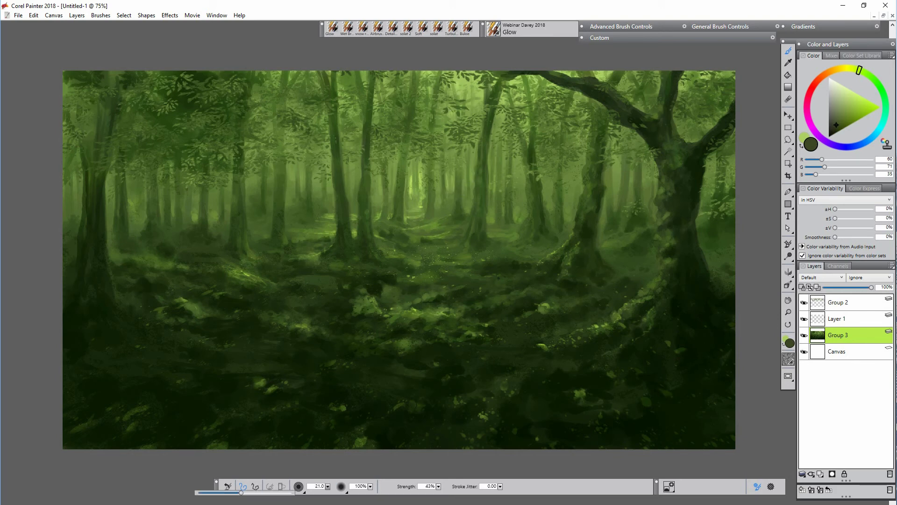
click(216, 213)
click(196, 216)
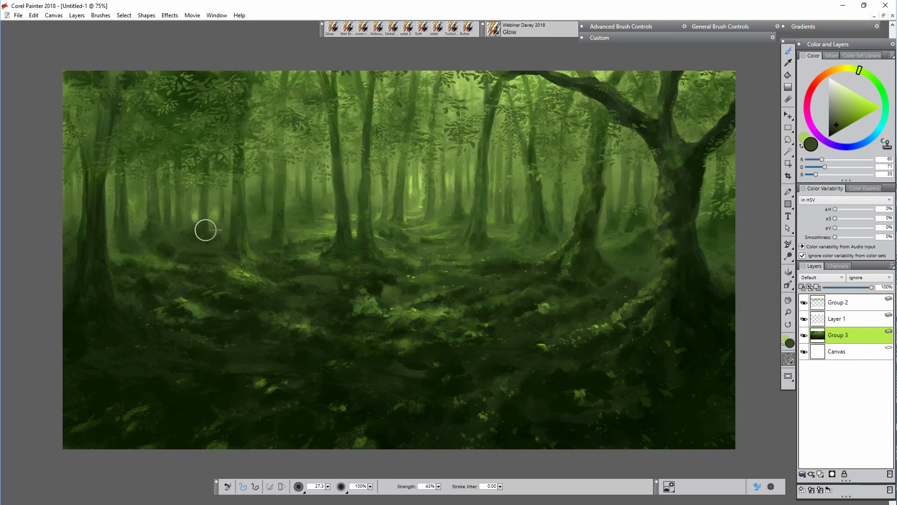
drag(140, 260, 162, 264)
drag(602, 244, 612, 243)
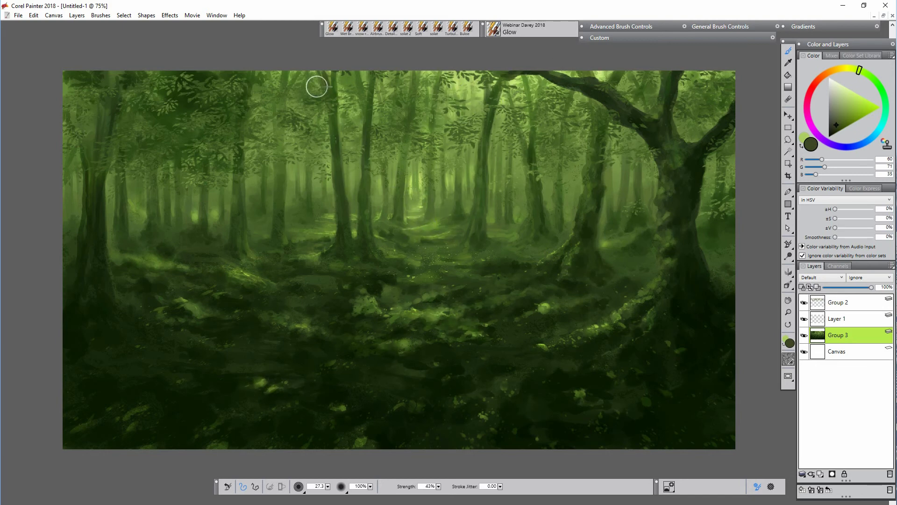
drag(194, 75, 214, 70)
click(198, 134)
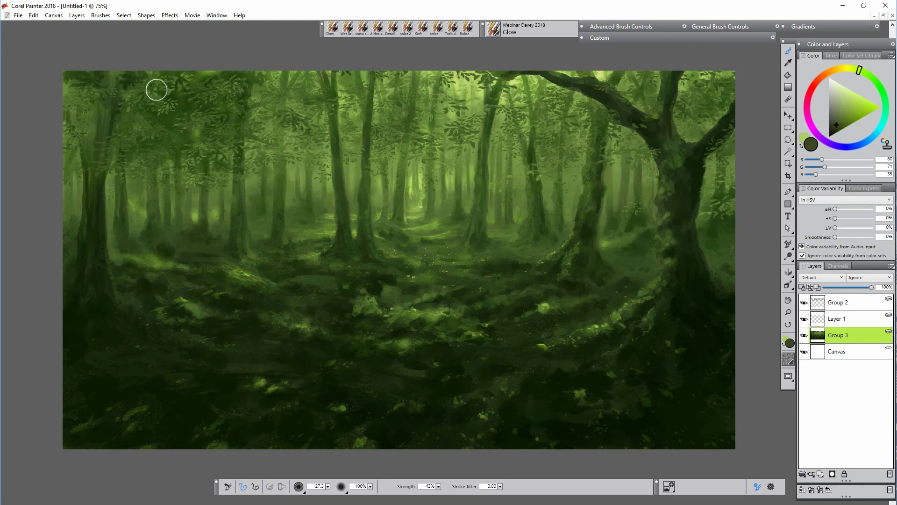
drag(148, 99, 131, 115)
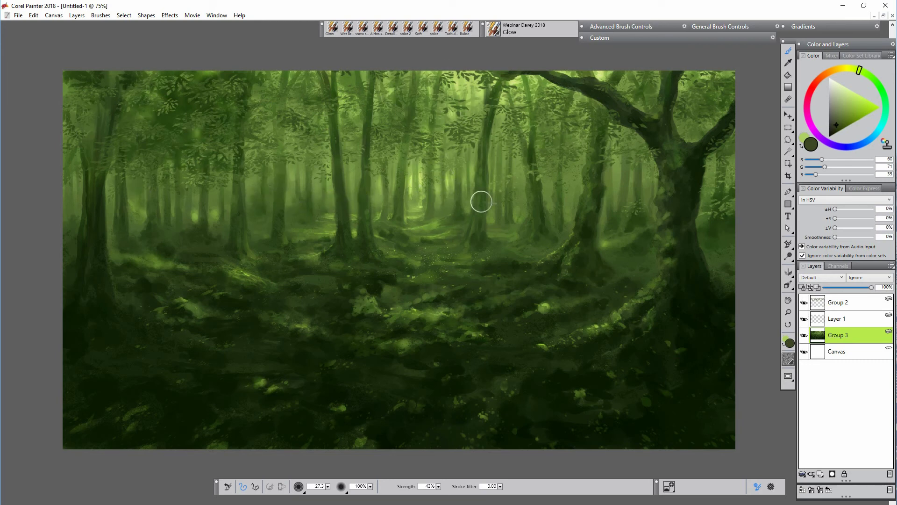
Reduce the Glow brush to size 2.9 and add fine light accents along trunk edges, roots, branches and ground leaves
key(bracketleft)
key(bracketleft)
key(bracketleft)
key(bracketleft)
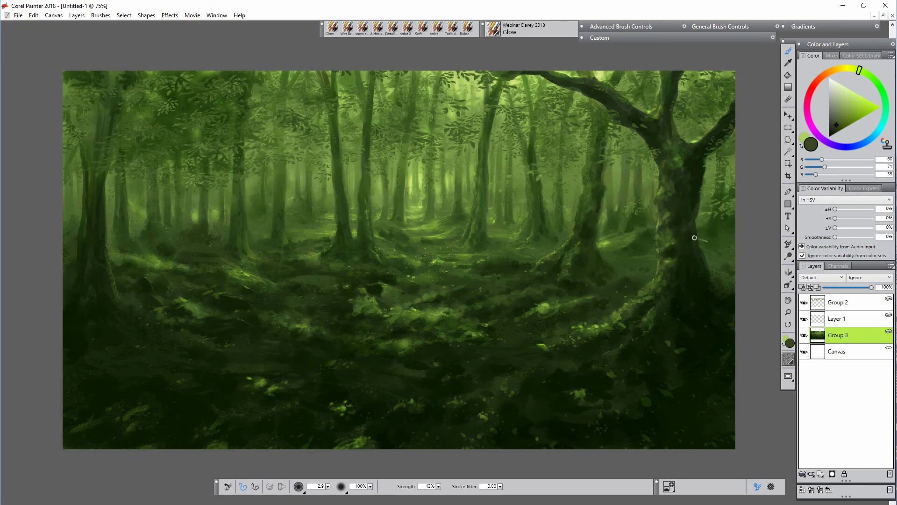
Fade the canopy leaves in Group 2 with the eraser, finishing at size 57.7 and 29% opacity
click(838, 302)
key(n)
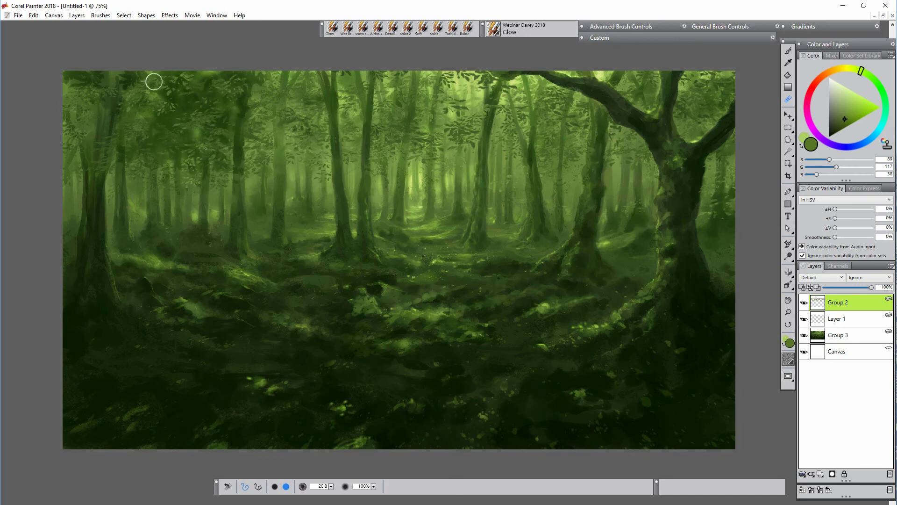
click(275, 486)
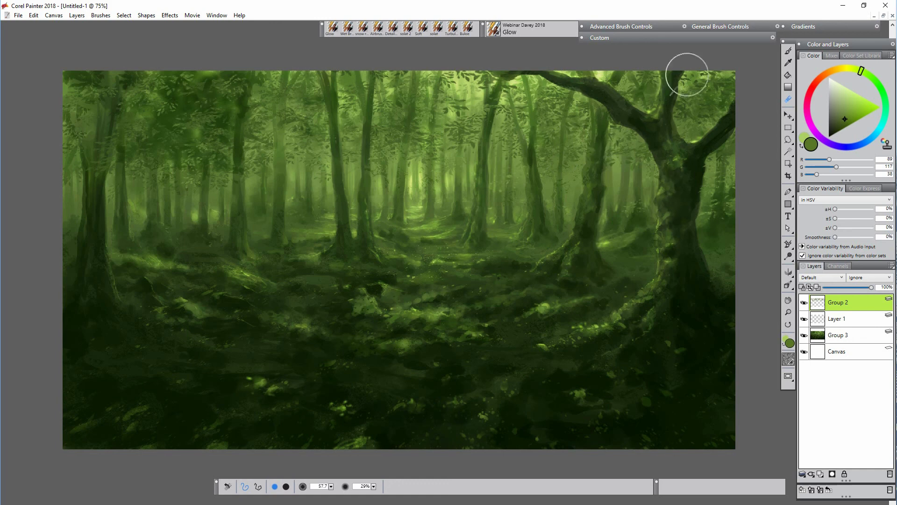
Duplicate Group 3, brighten the copy around the central path with the Dodge brush at size 105.8, and partly erase it at 29% opacity
click(816, 338)
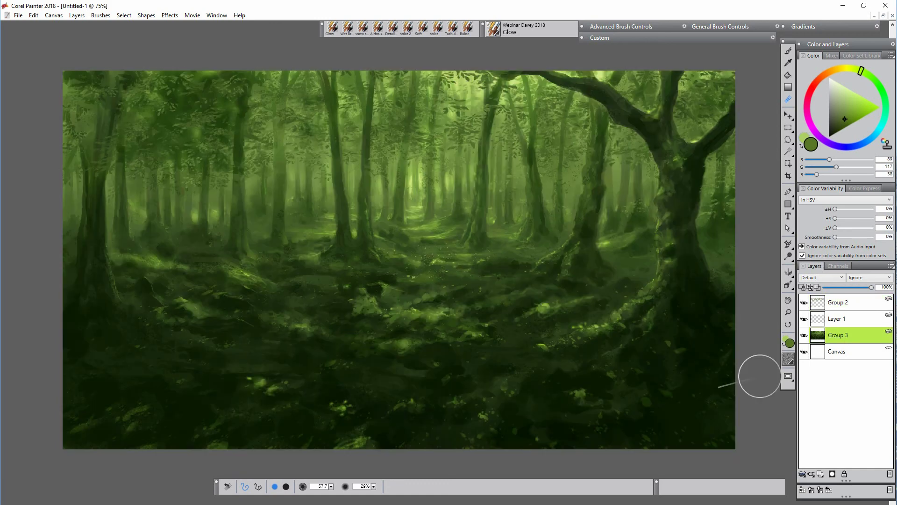
click(837, 320)
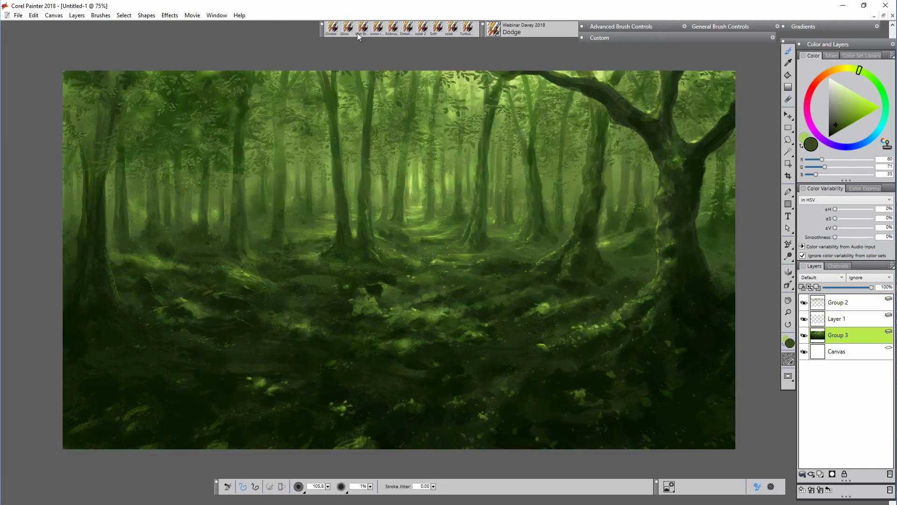
right_click(849, 343)
click(766, 362)
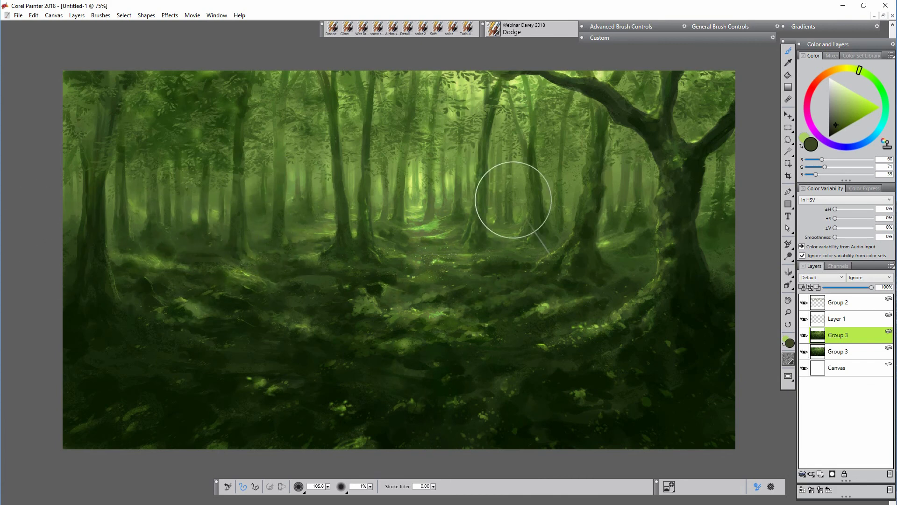
key(n)
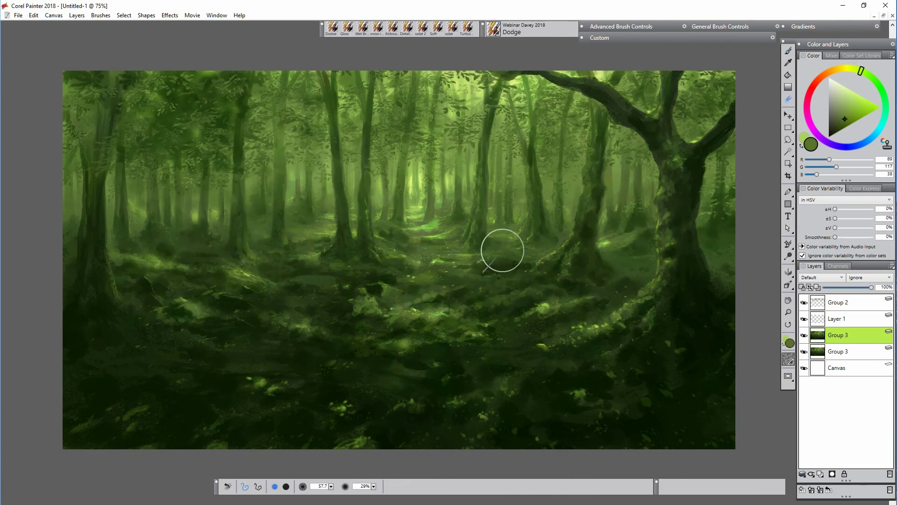
drag(437, 233, 439, 227)
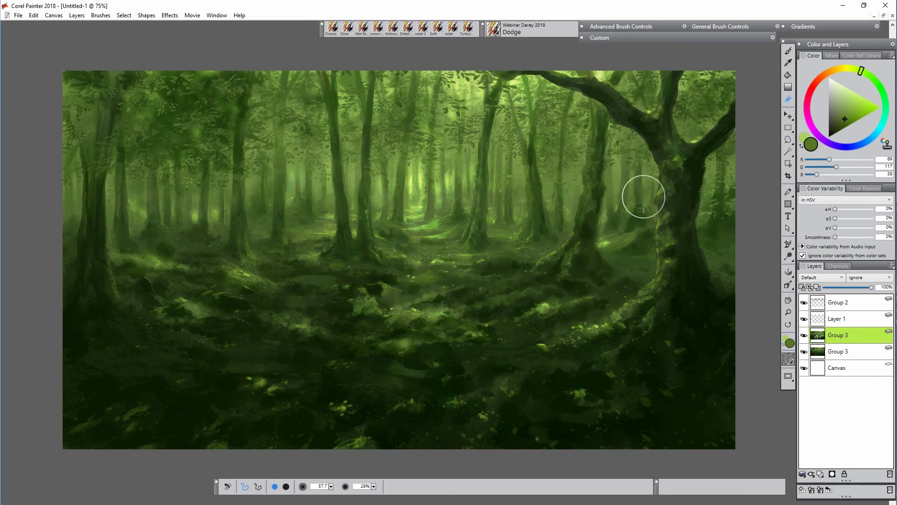
Brush soft misty light among the trees on Layer 1 with the Soft brush at size 174.5 and RGB 221, 238, 121
key(b)
click(841, 318)
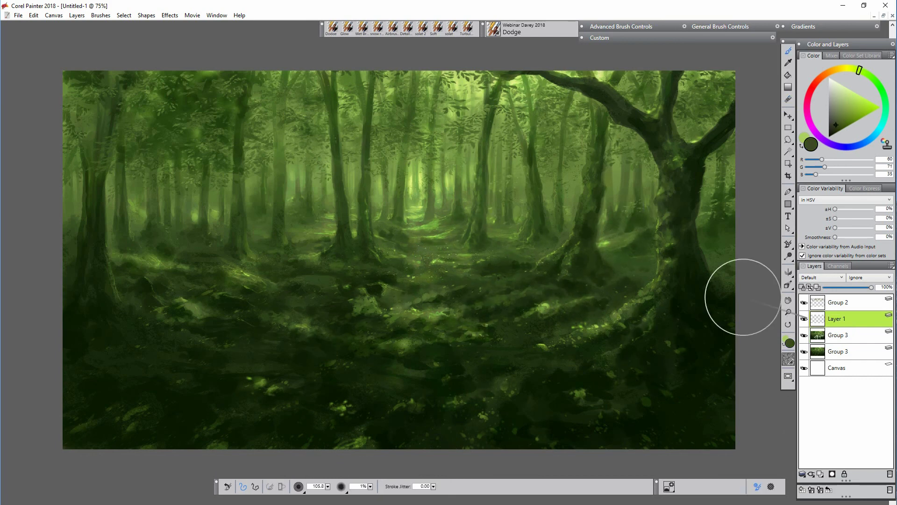
click(437, 28)
alt+click(412, 190)
mouse_move(390, 201)
ctrl+alt+mouse_down()
mouse_move(447, 173)
mouse_move(447, 212)
mouse_move(376, 214)
ctrl+alt+mouse_up()
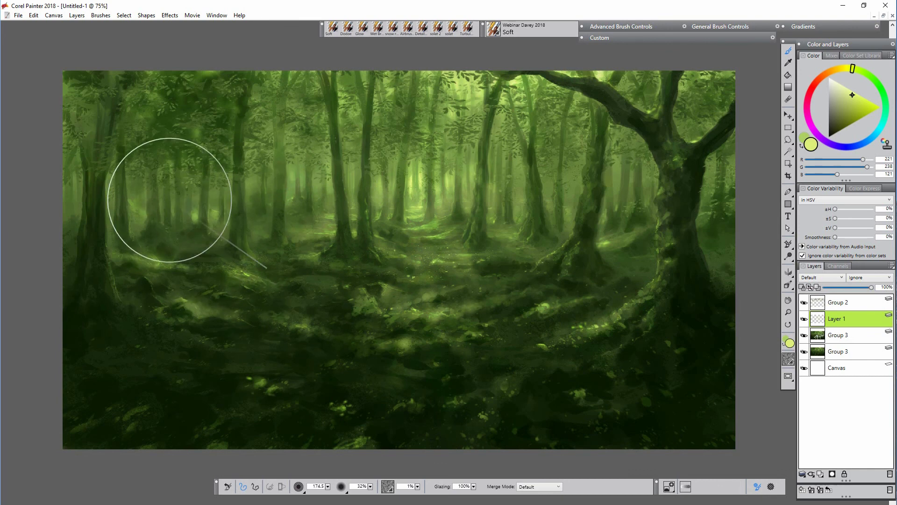
Add a layer beneath Layer 1, softly brush RGB 16, 29, 10 over the ground, and toggle the upper Group 3 to compare
key(ctrl+shift+n)
alt+click(699, 275)
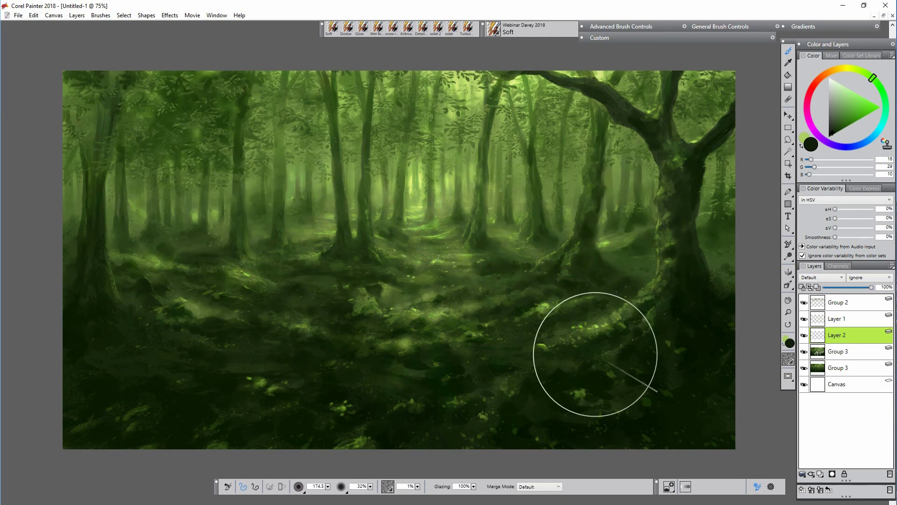
click(805, 354)
click(805, 353)
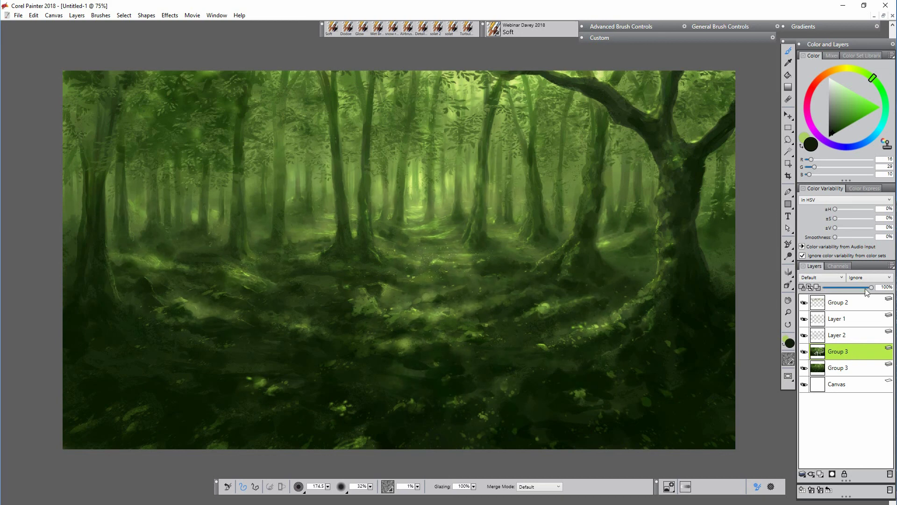
Lower Group 2's opacity to 80% and move it beneath Layer 1
click(849, 308)
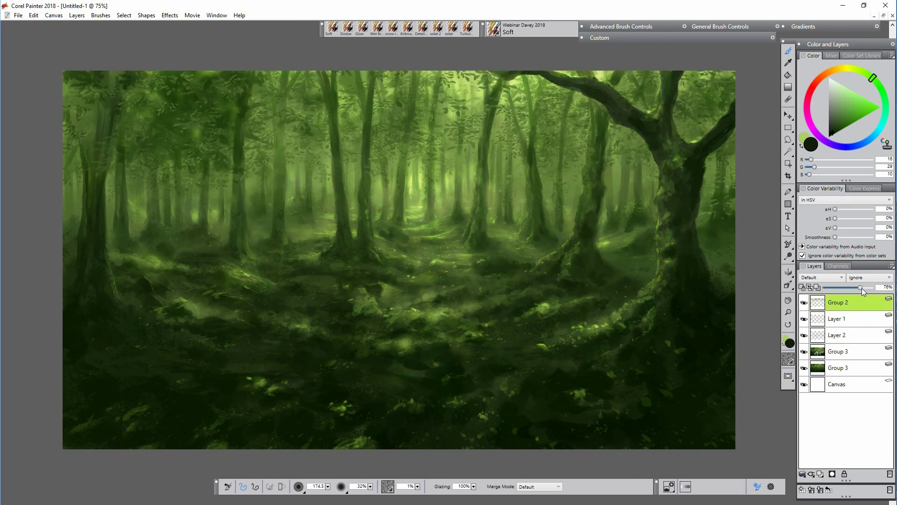
drag(846, 308, 805, 322)
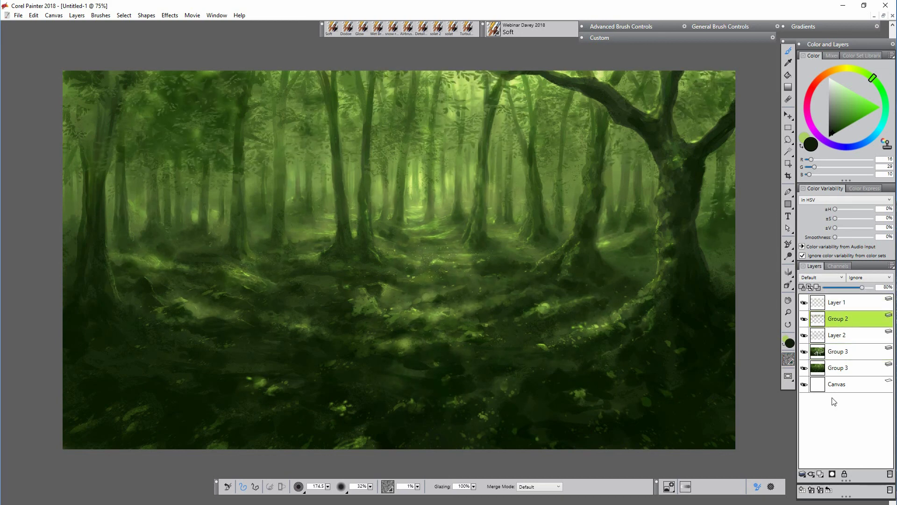
Add a layer above Group 2 and scatter small floating leaves among the trees with Airbrush leaves, size 4.5, RGB 156, 195, 86
key(ctrl+shift+n)
click(407, 27)
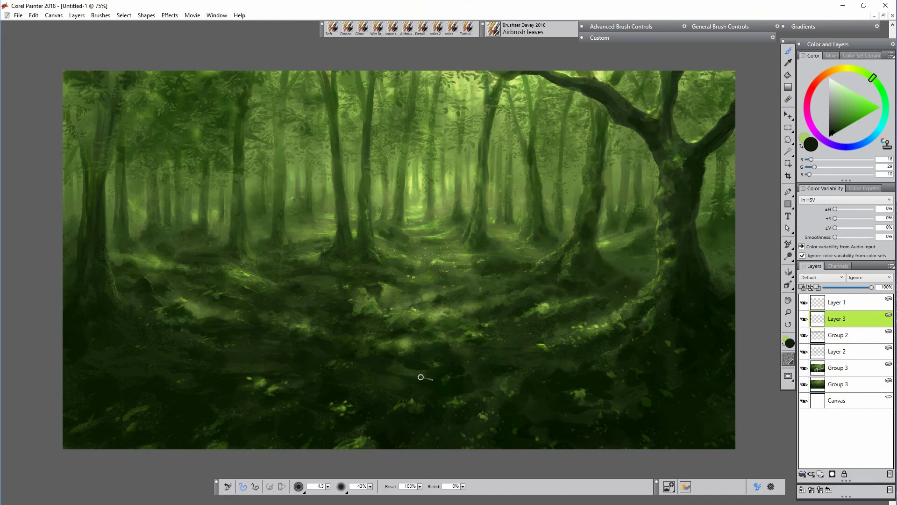
alt+click(416, 139)
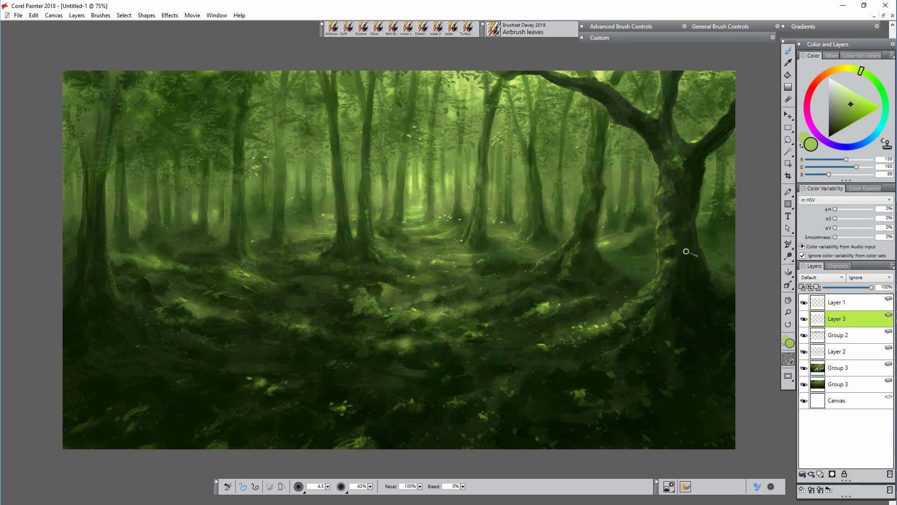
Soften the scattered leaves on Layer 3 with a Gaussian aperture and an amount of 3.64
click(631, 37)
click(604, 95)
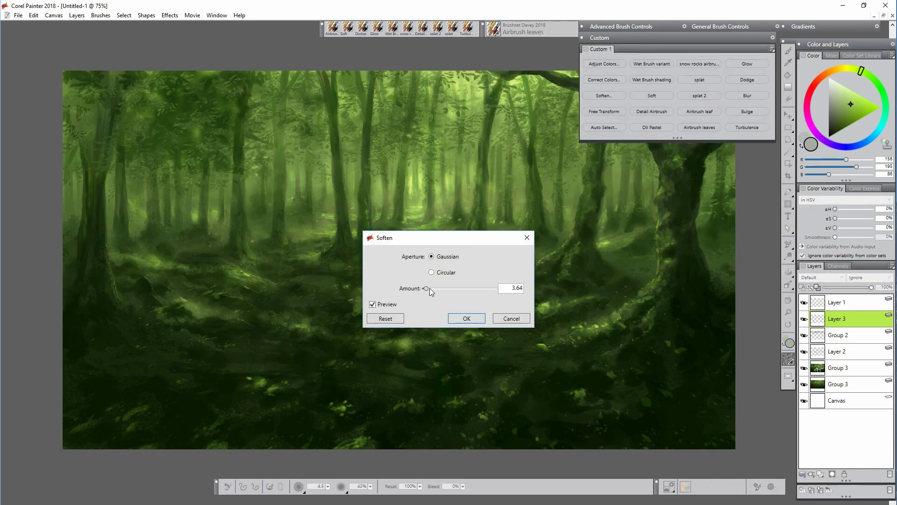
click(466, 318)
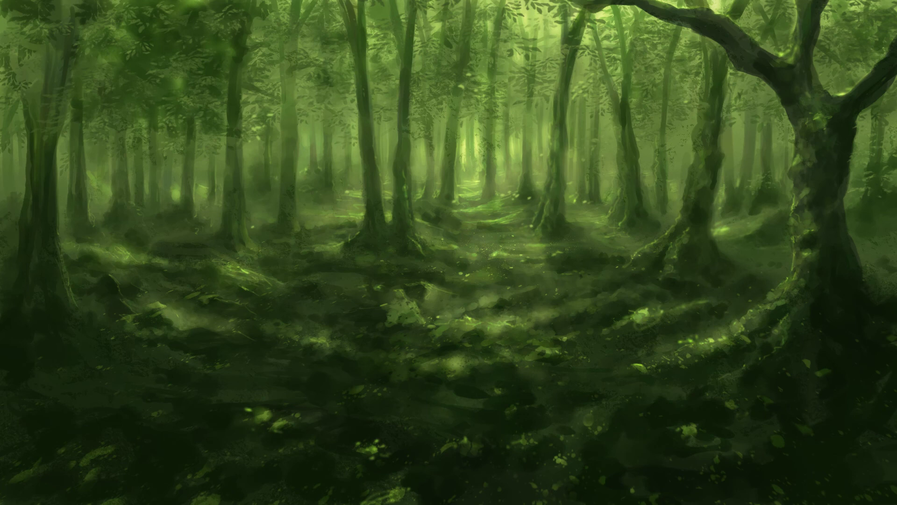